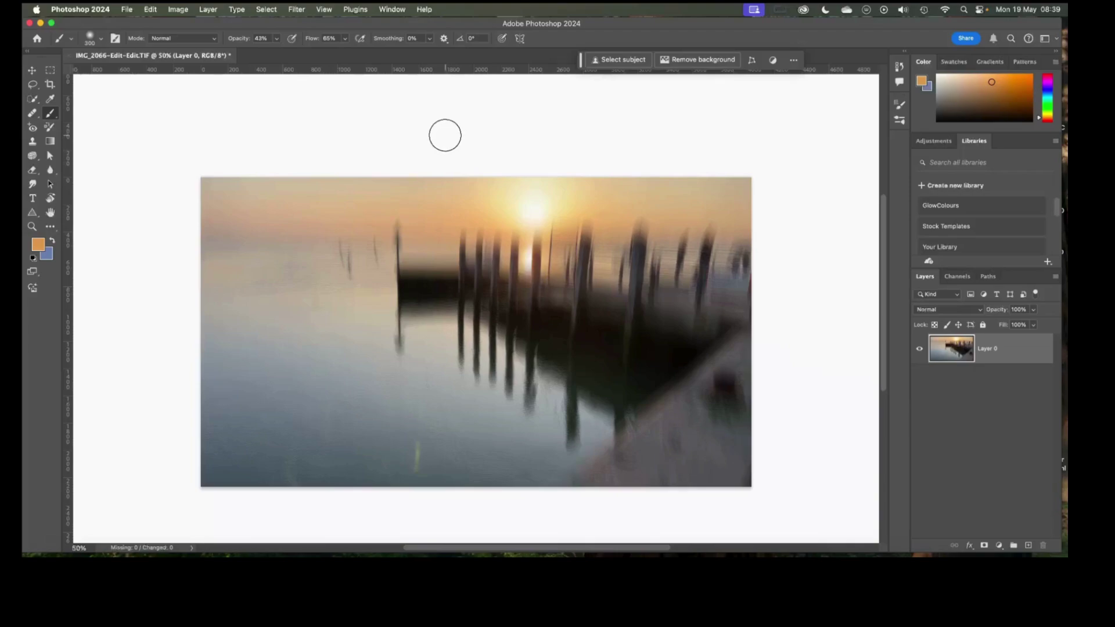
Duplicate Layer 0 of the pier image, hide the original layer and make the copy active
{"action": "scroll", "coordinate": [445, 135], "scroll_direction": "down", "scroll_amount": 2}
{"action": "scroll", "coordinate": [714, 241], "scroll_direction": "up", "scroll_amount": 5}
{"action": "scroll", "coordinate": [714, 241], "scroll_direction": "right", "scroll_amount": 1}
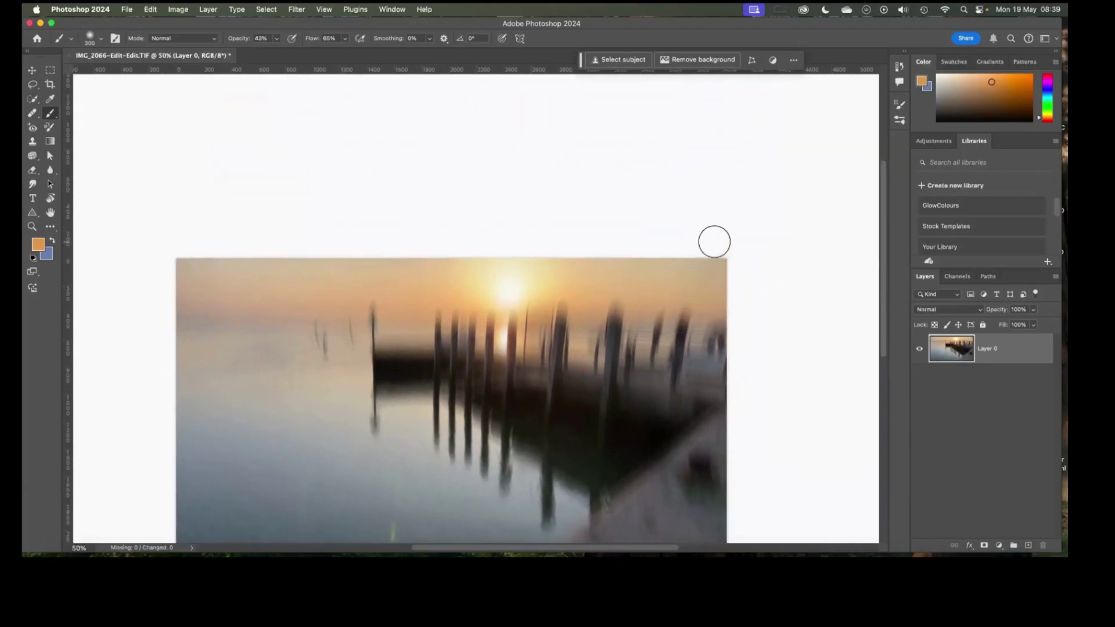
{"action": "scroll", "coordinate": [714, 242], "scroll_direction": "down", "scroll_amount": 1}
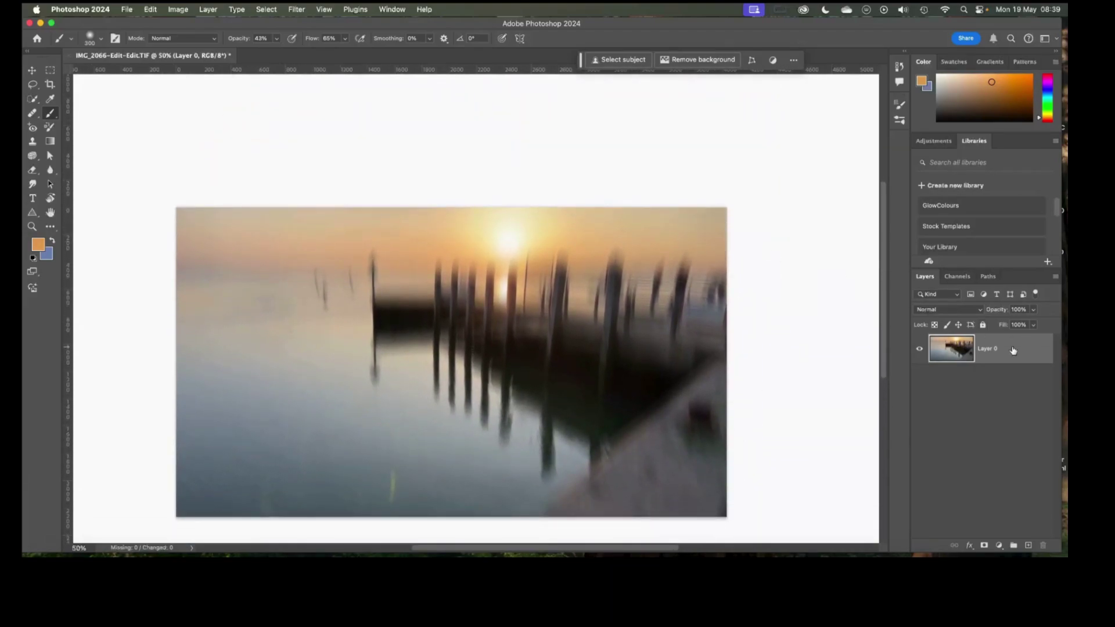
{"action": "key", "text": "super+j"}
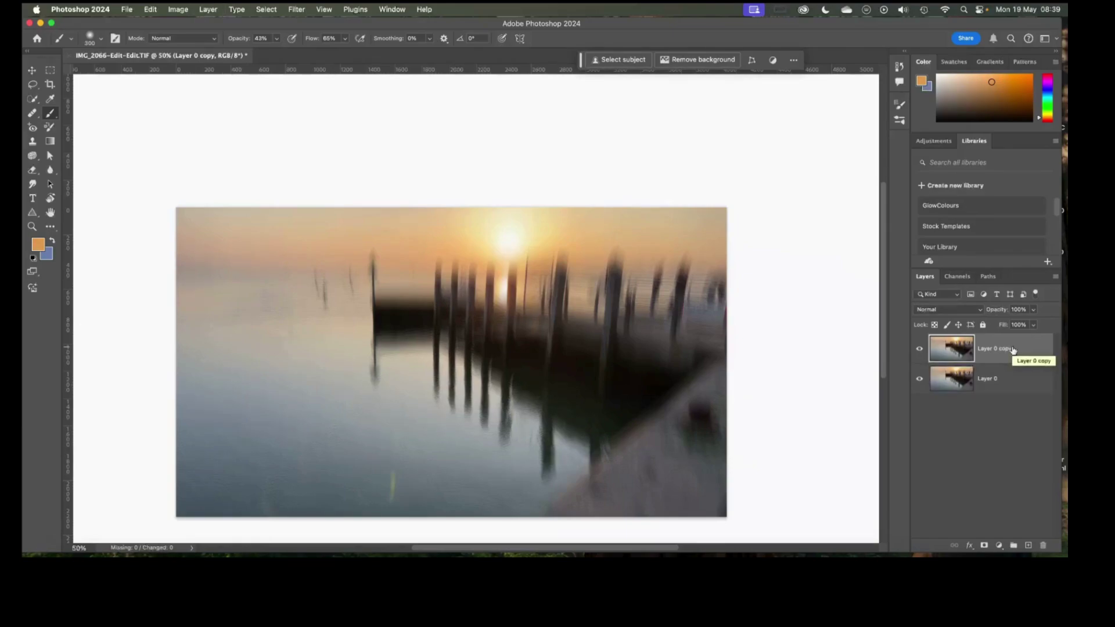
{"action": "left_click", "coordinate": [919, 380]}
{"action": "left_click", "coordinate": [943, 380]}
{"action": "left_click", "coordinate": [947, 352]}
Extend the pier image's canvas slightly above the sky with the Crop tool, using Content-Aware Fill and the W x H x Resolution option
{"action": "left_click", "coordinate": [50, 84]}
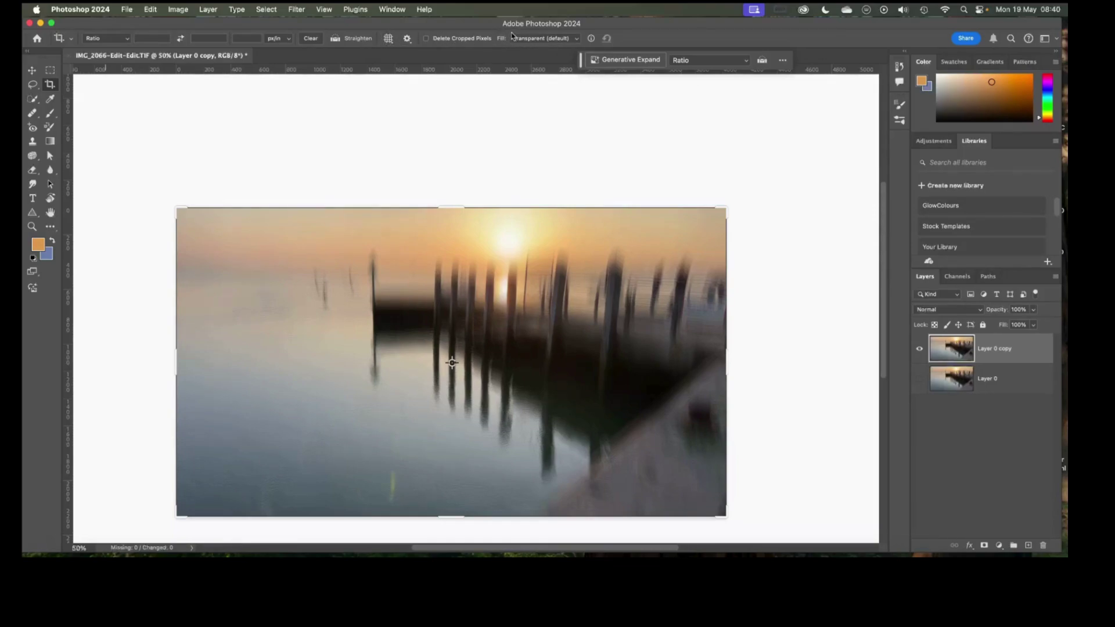
{"action": "left_click", "coordinate": [579, 41]}
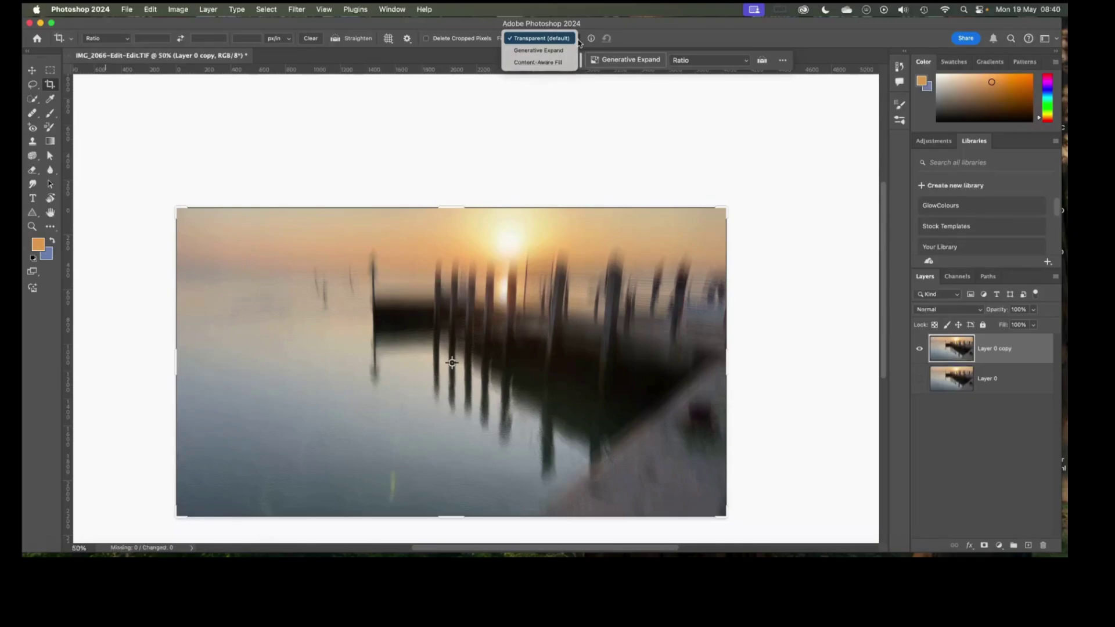
{"action": "left_click", "coordinate": [538, 63]}
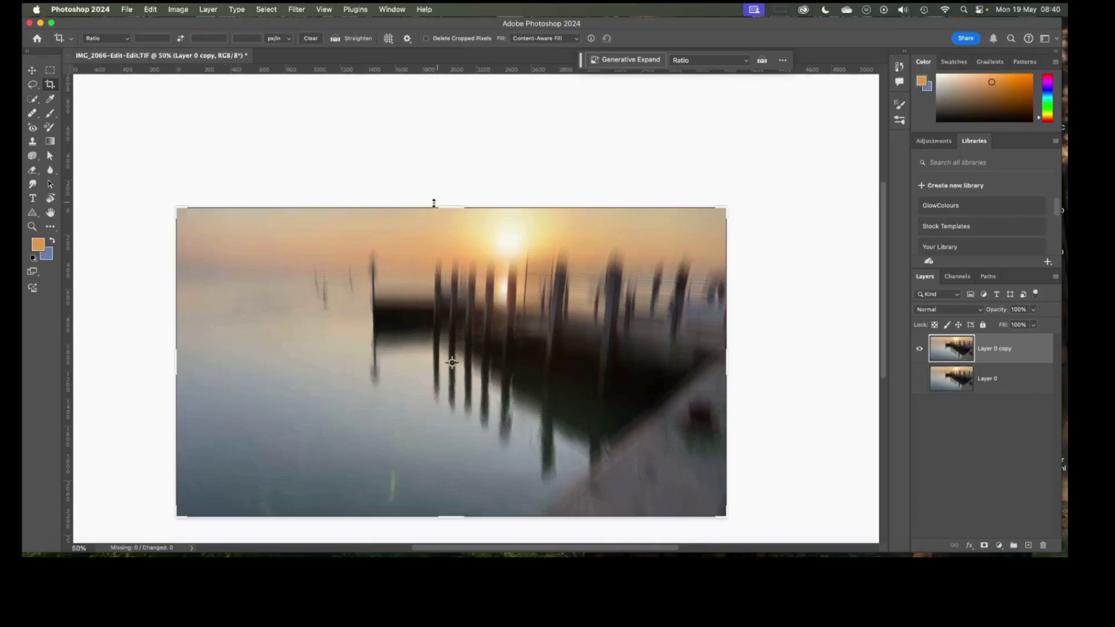
{"action": "left_click_drag", "start_coordinate": [453, 205], "coordinate": [454, 194]}
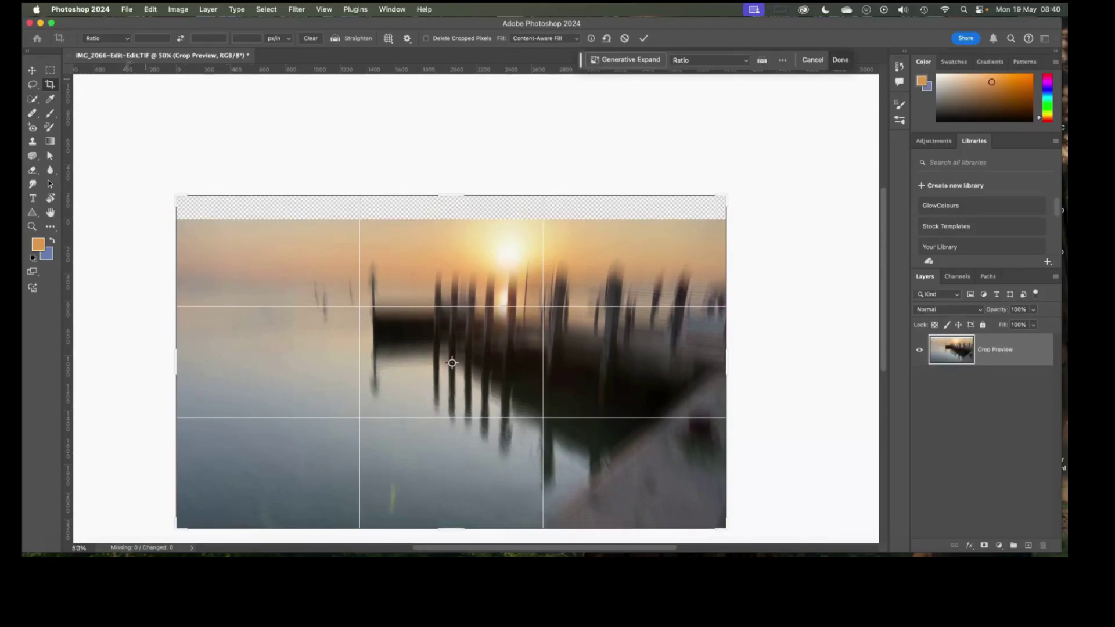
{"action": "left_click", "coordinate": [125, 39]}
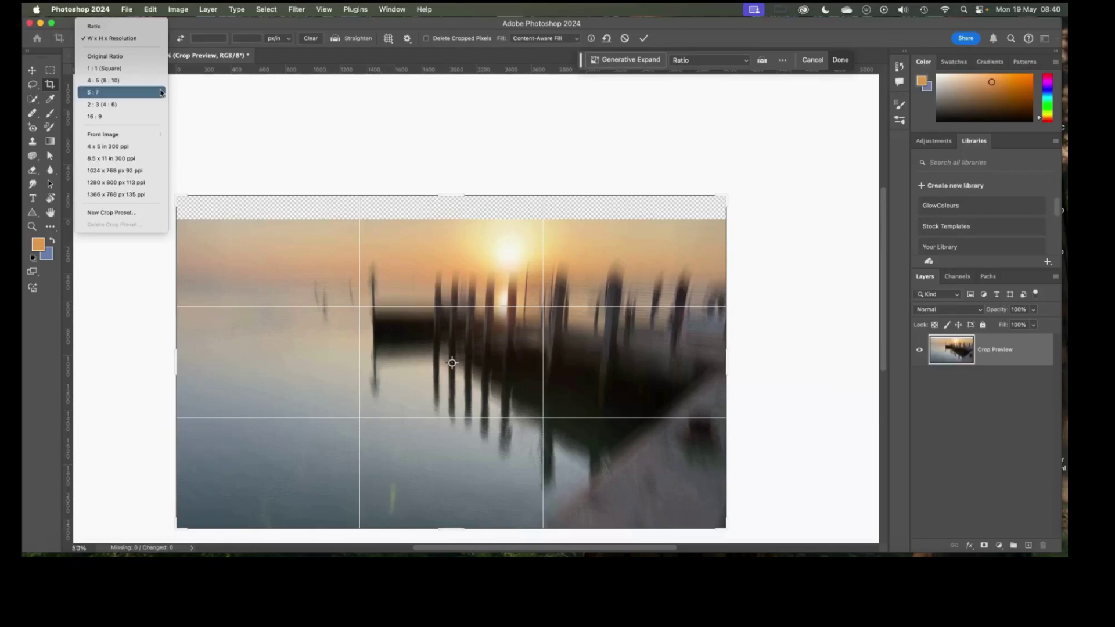
{"action": "left_click", "coordinate": [130, 40]}
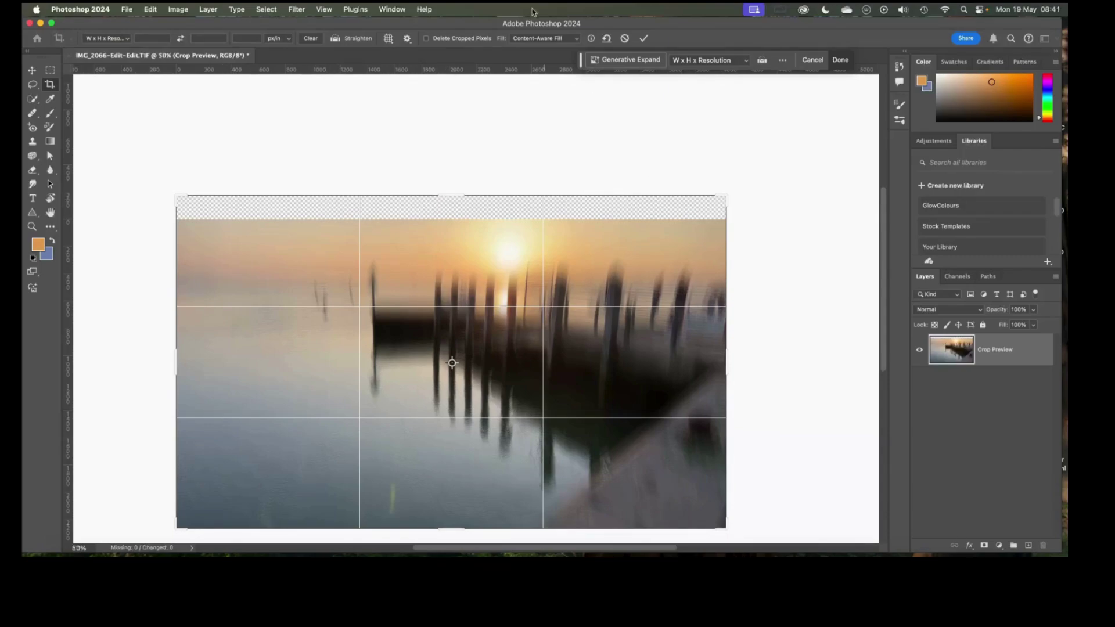
{"action": "left_click", "coordinate": [644, 39]}
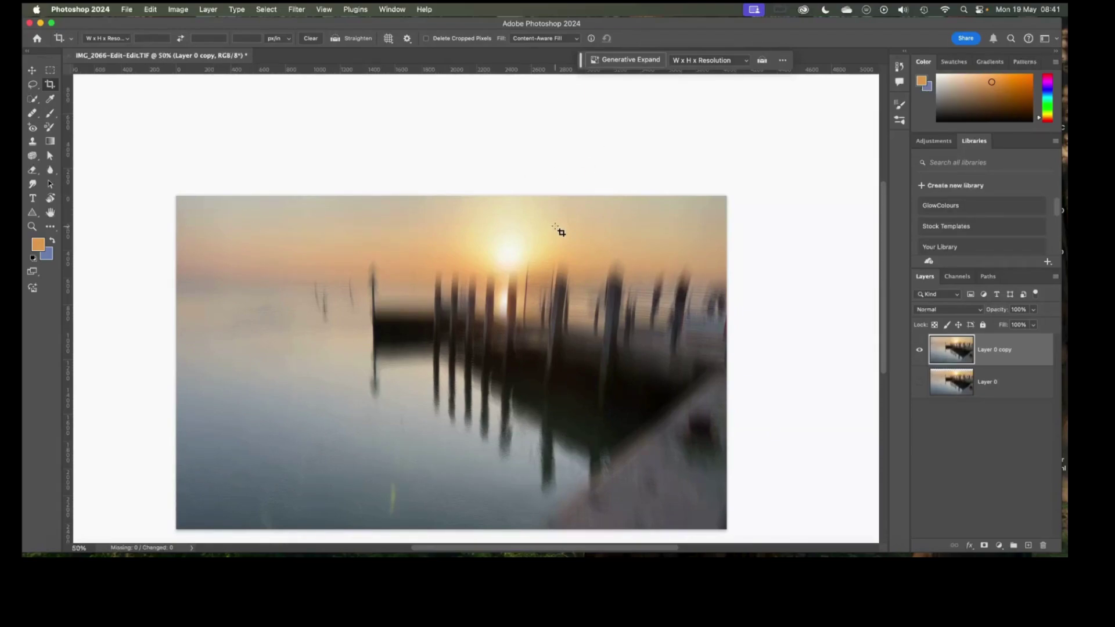
Inspect the newly filled sky along the pier image's upper edge at 100% across its full width
{"action": "key", "text": "super+equal"}
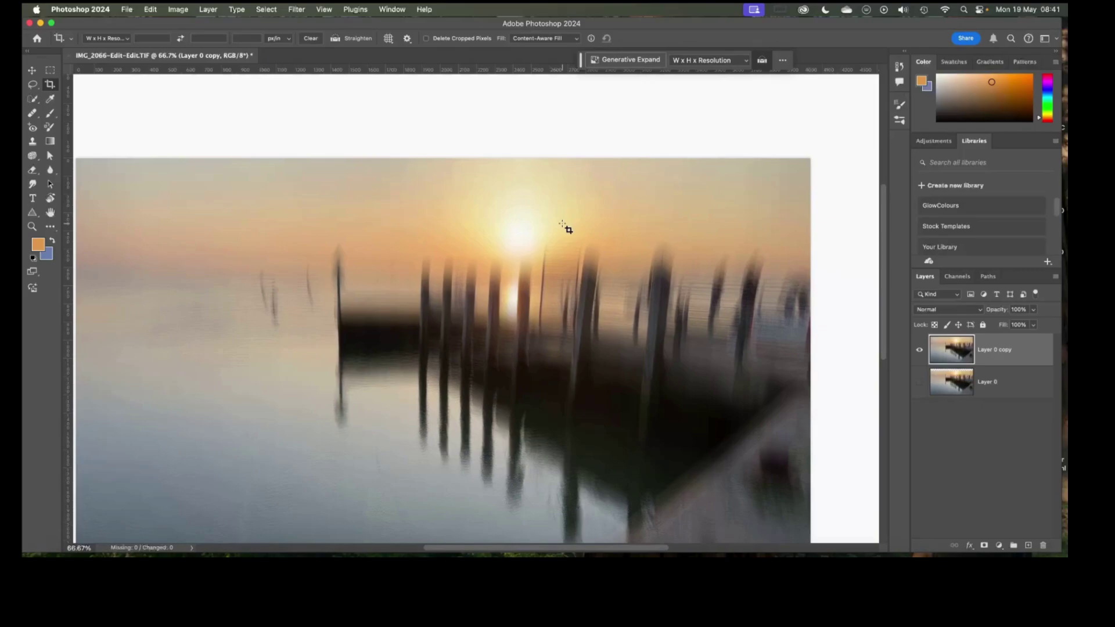
{"action": "key", "text": "super+equal"}
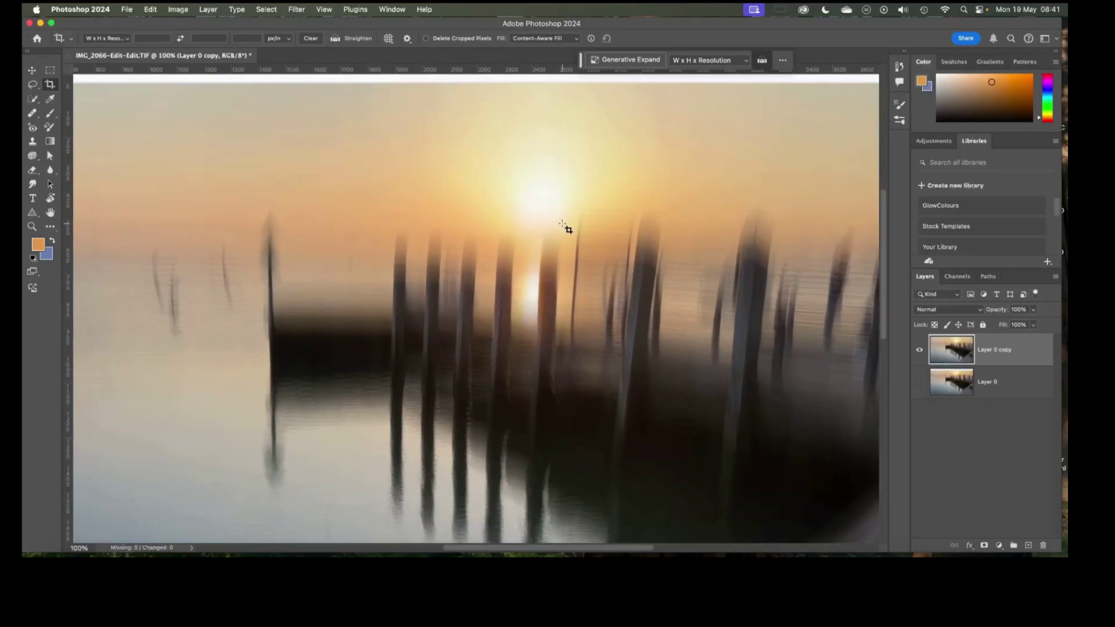
{"action": "scroll", "coordinate": [566, 228], "scroll_direction": "up", "scroll_amount": 3}
{"action": "scroll", "coordinate": [594, 226], "scroll_direction": "left", "scroll_amount": 6}
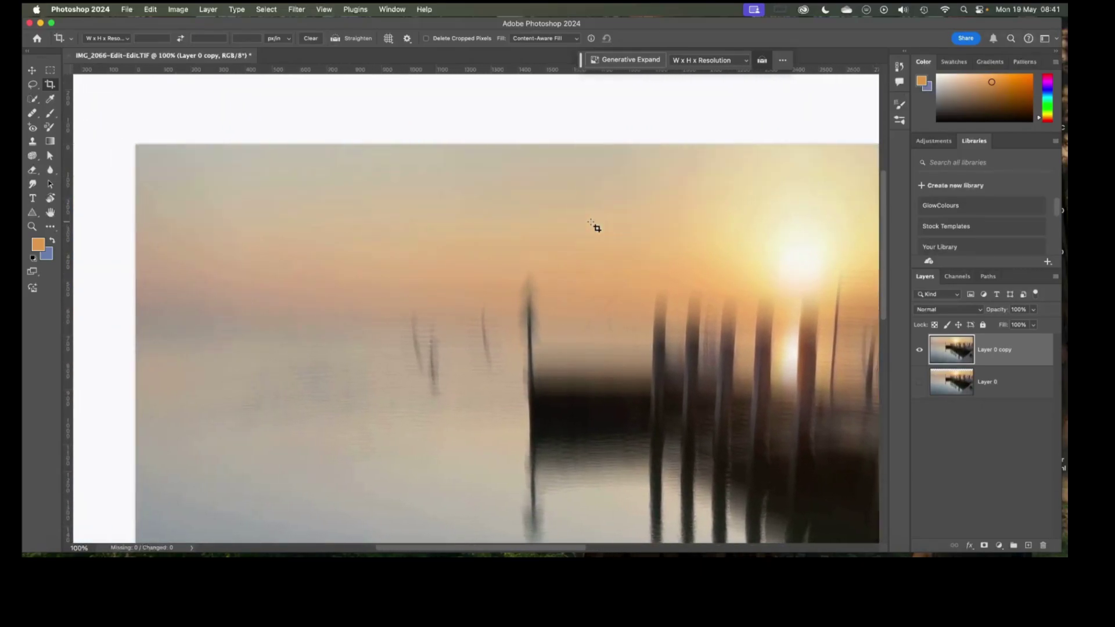
{"action": "scroll", "coordinate": [595, 226], "scroll_direction": "right", "scroll_amount": 8}
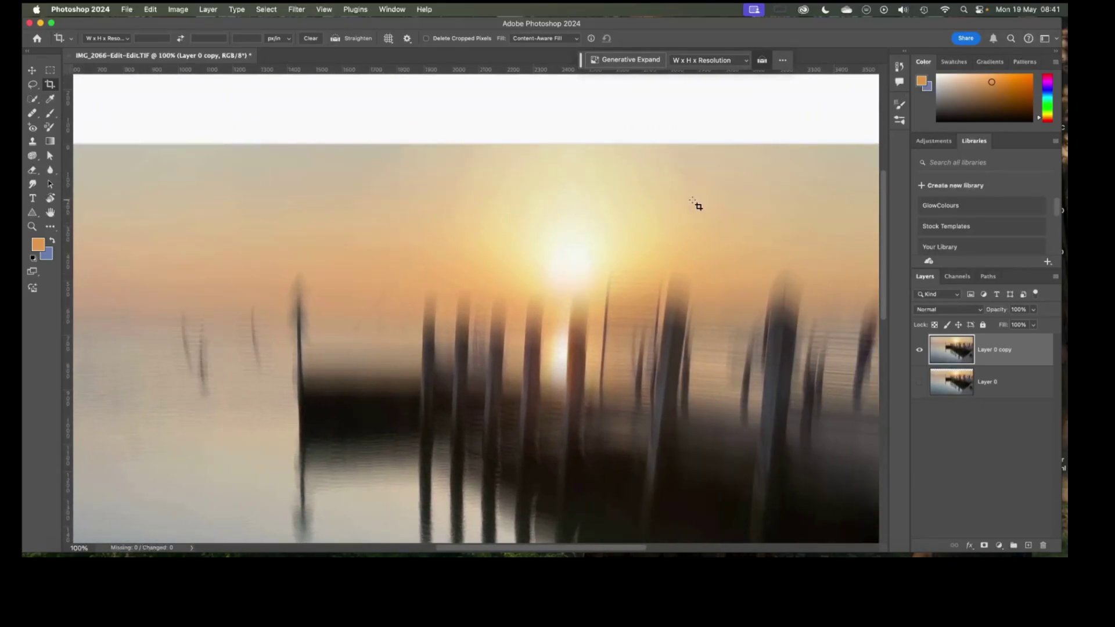
{"action": "scroll", "coordinate": [697, 206], "scroll_direction": "right", "scroll_amount": 6}
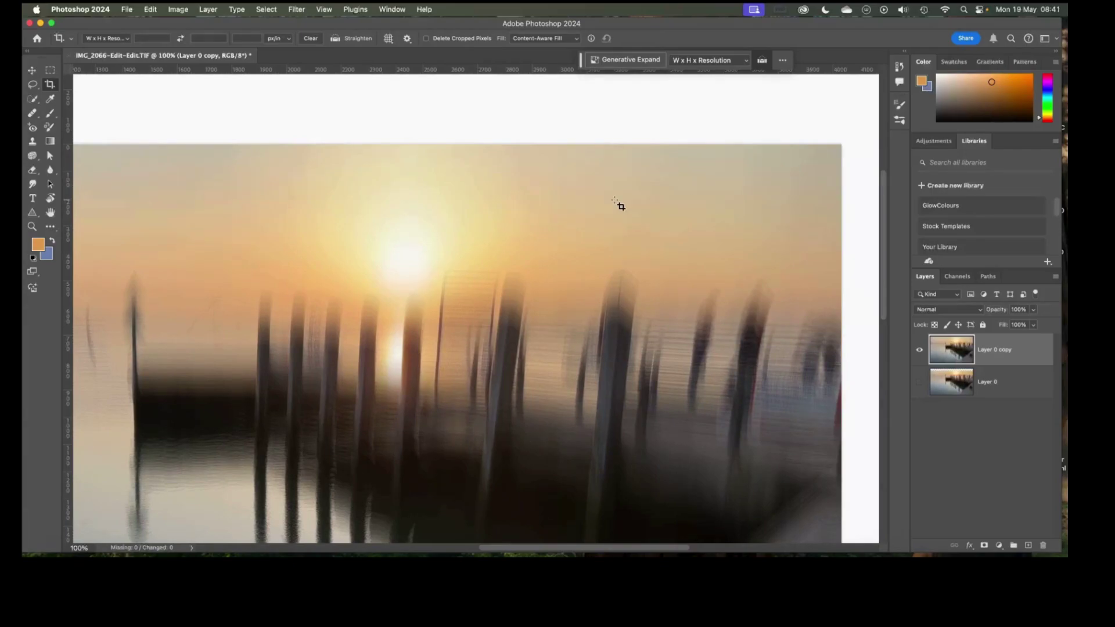
{"action": "scroll", "coordinate": [619, 204], "scroll_direction": "left", "scroll_amount": 6}
{"action": "scroll", "coordinate": [619, 205], "scroll_direction": "down", "scroll_amount": 3}
{"action": "scroll", "coordinate": [619, 204], "scroll_direction": "right", "scroll_amount": 3}
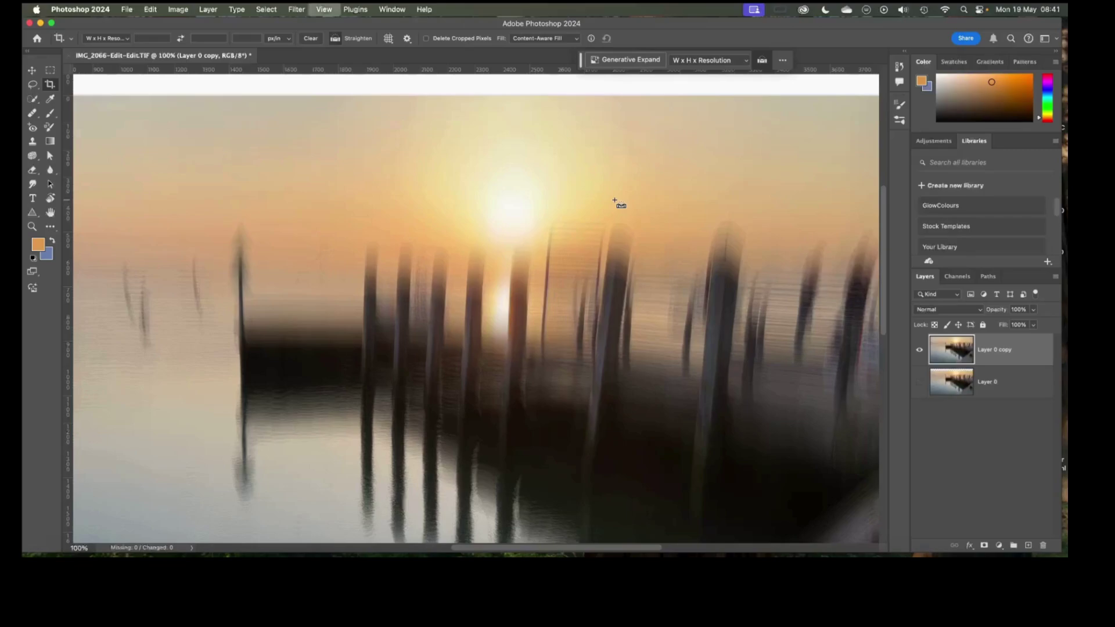
{"action": "key", "text": "super+minus"}
{"action": "key", "text": "super+minus"}
{"action": "scroll", "coordinate": [619, 204], "scroll_direction": "left", "scroll_amount": 8}
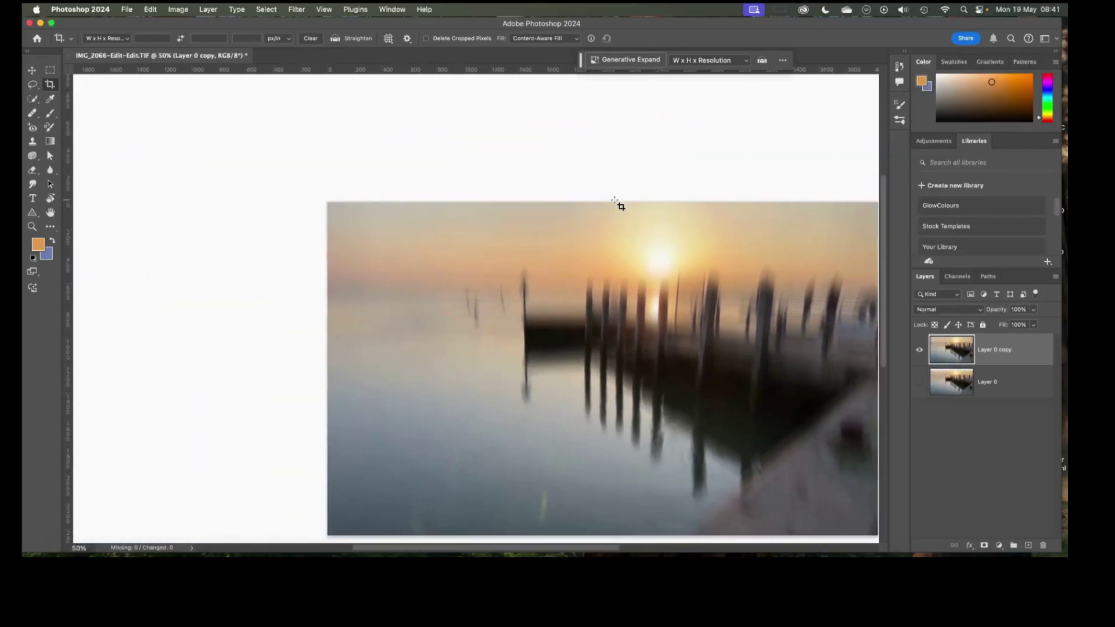
{"action": "scroll", "coordinate": [617, 204], "scroll_direction": "right", "scroll_amount": 4}
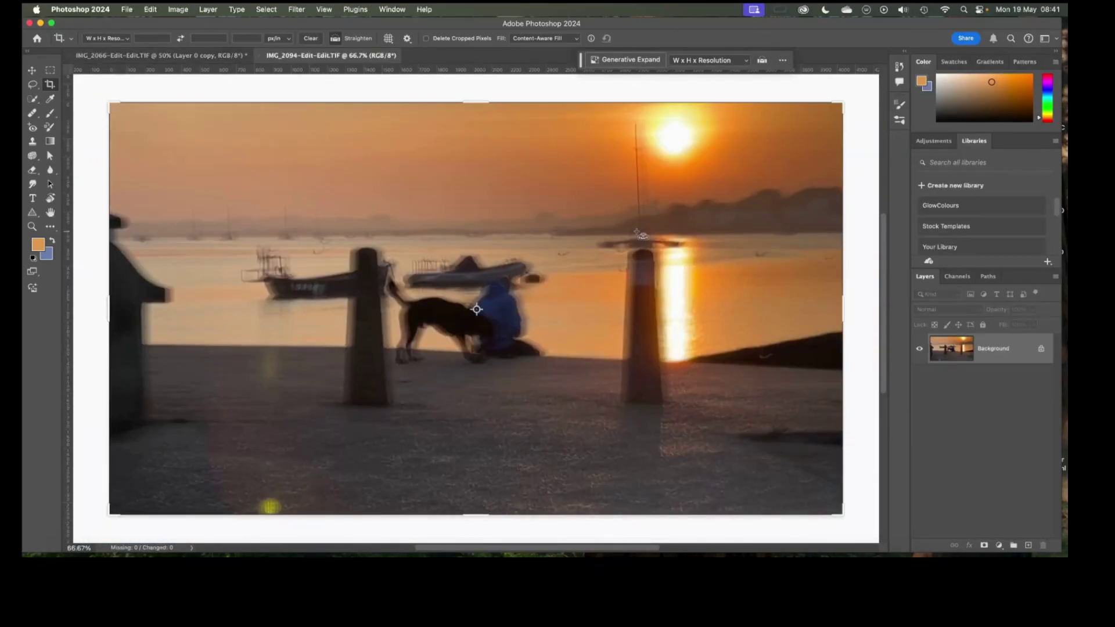
Unlock the Background layer of IMG_2094-Edit-Edit.TIF, duplicate it and hide the original
{"action": "key", "text": "super+minus"}
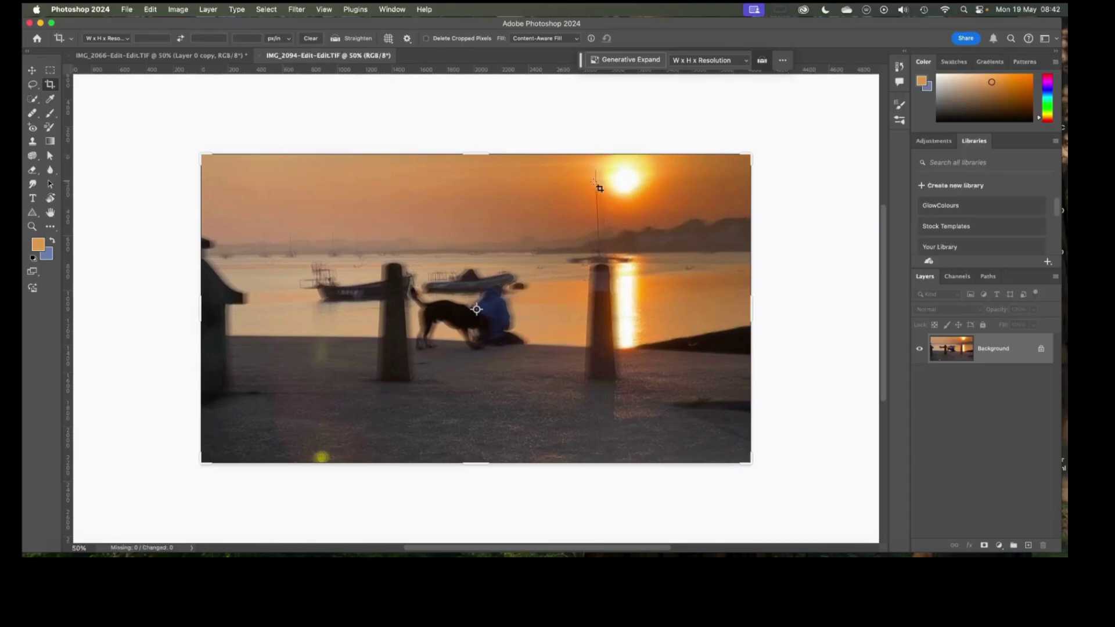
{"action": "left_click", "coordinate": [1041, 348]}
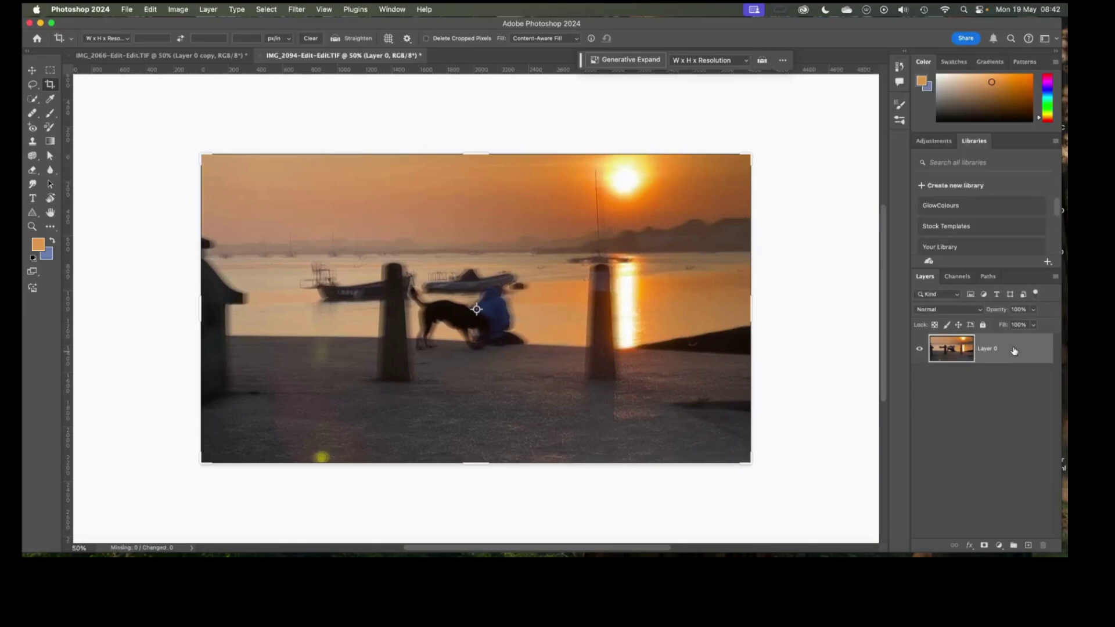
{"action": "key", "text": "super+j"}
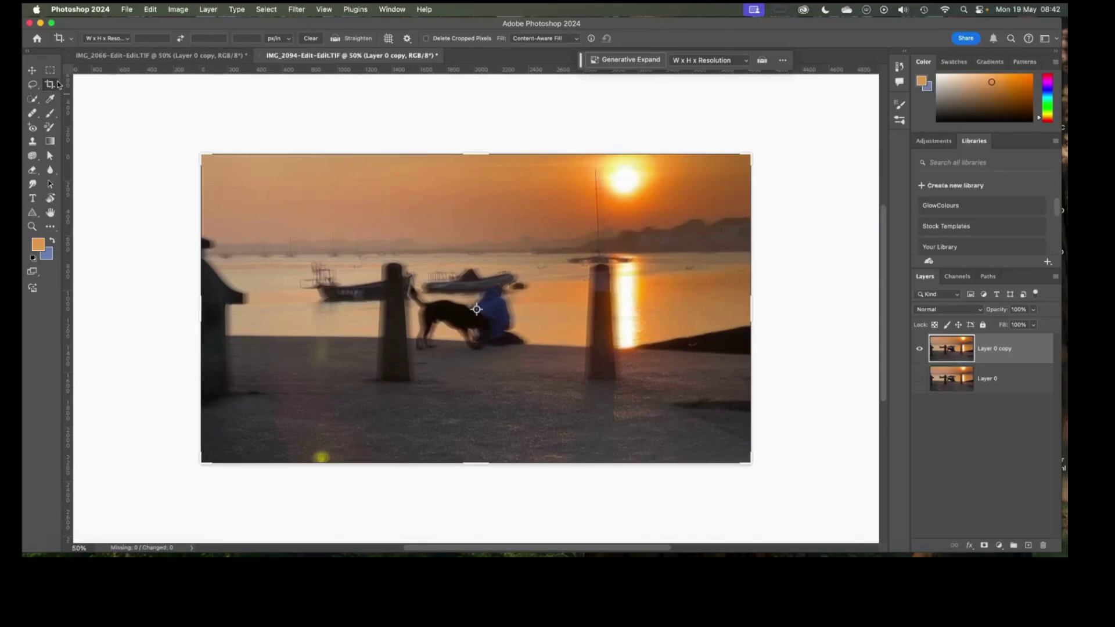
Straighten the harbour image along its far waterline across the full width and apply the crop
{"action": "left_click", "coordinate": [357, 41]}
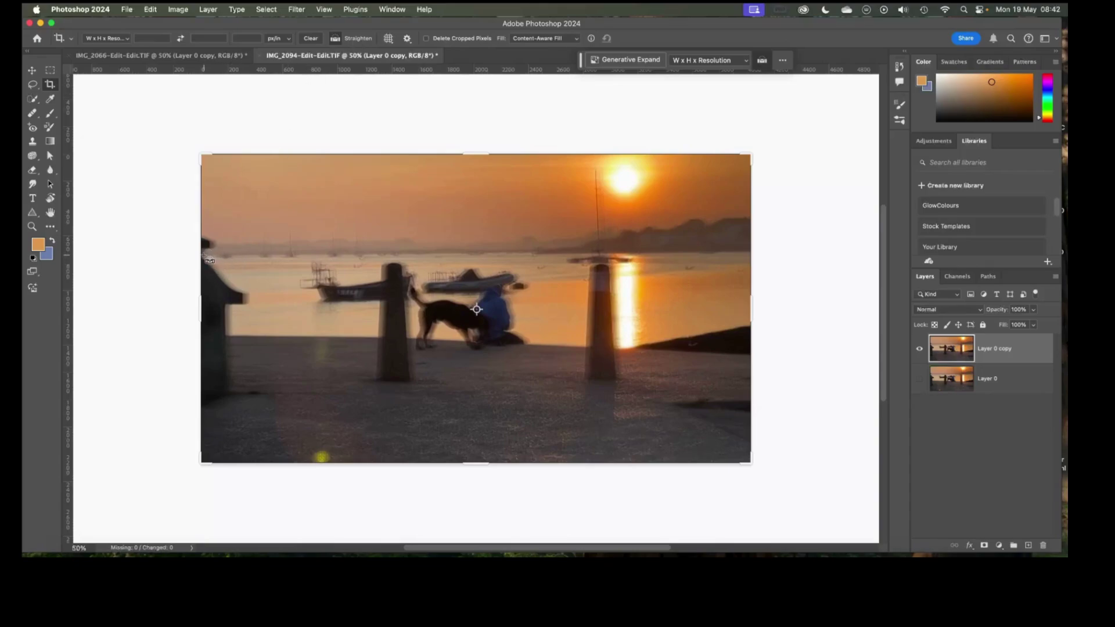
{"action": "left_click", "coordinate": [208, 259]}
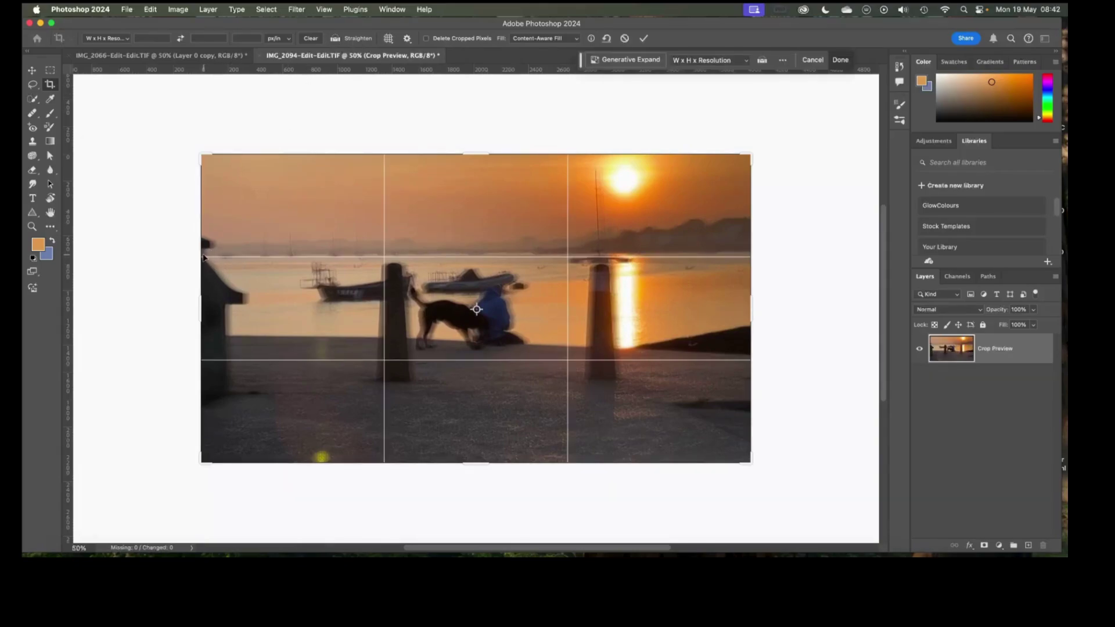
{"action": "left_click", "coordinate": [352, 38]}
{"action": "left_click_drag", "start_coordinate": [207, 255], "coordinate": [520, 253]}
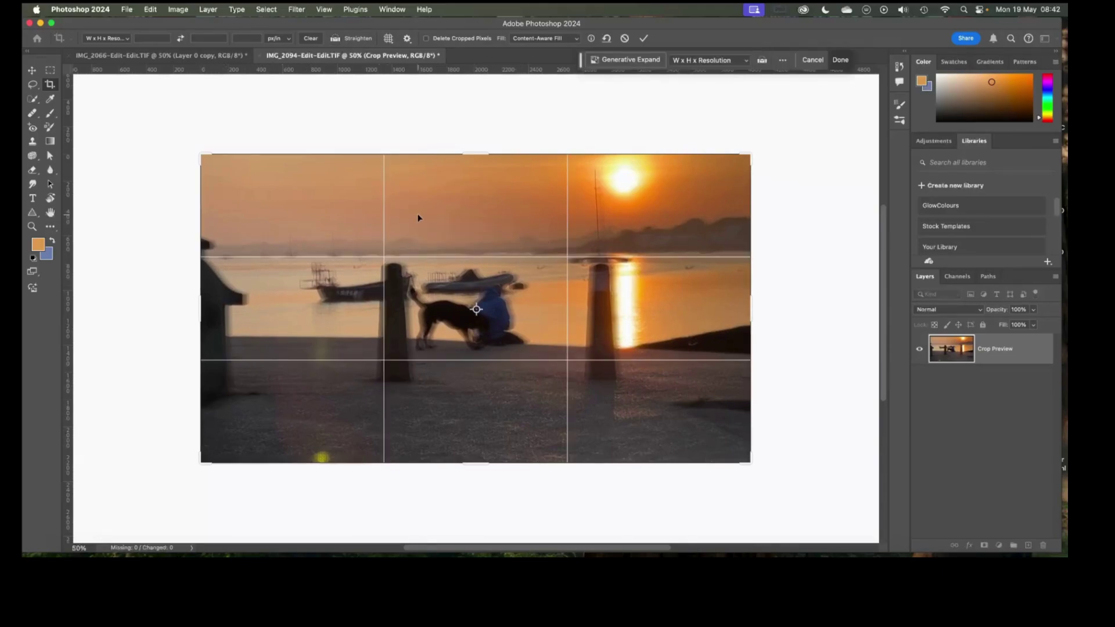
{"action": "left_click", "coordinate": [353, 39]}
{"action": "left_click_drag", "start_coordinate": [226, 257], "coordinate": [749, 253]}
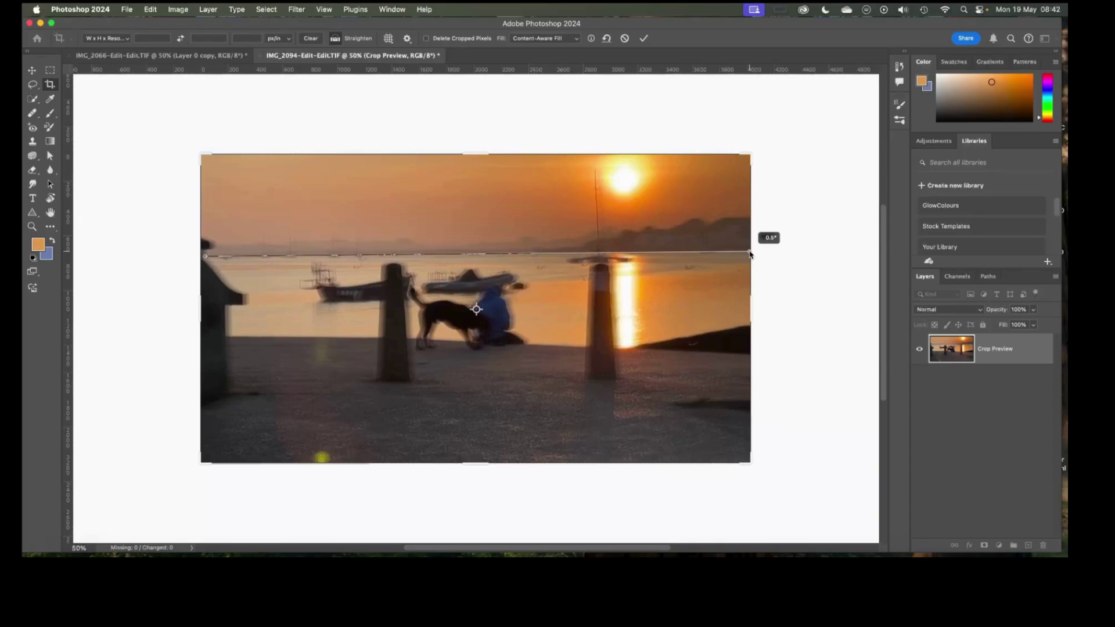
{"action": "left_click_drag", "start_coordinate": [749, 254], "coordinate": [751, 255]}
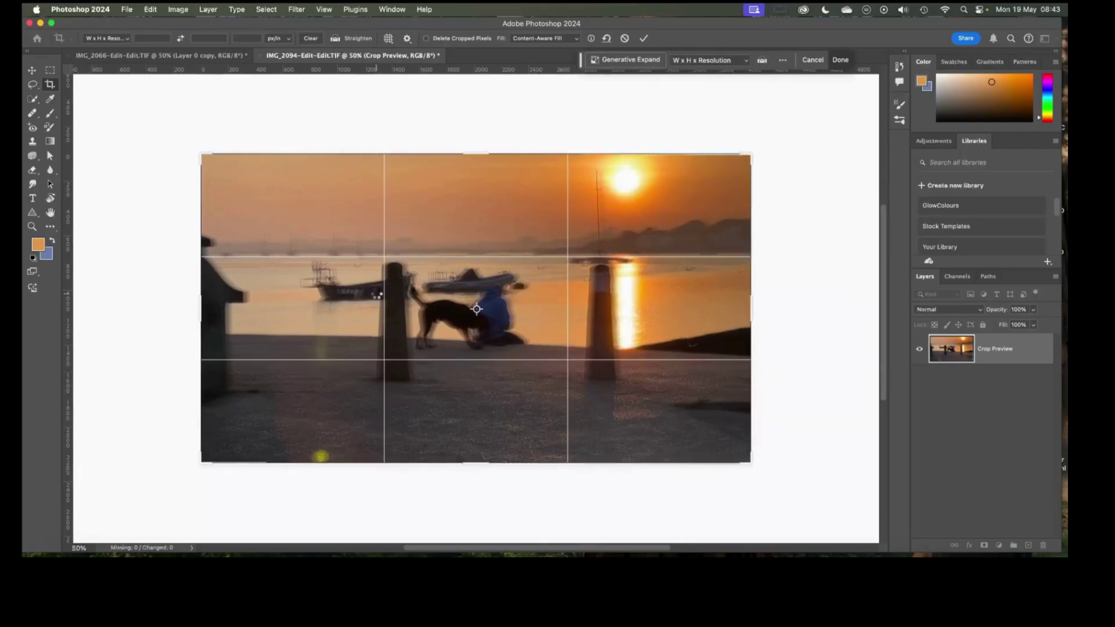
{"action": "key", "text": "Return"}
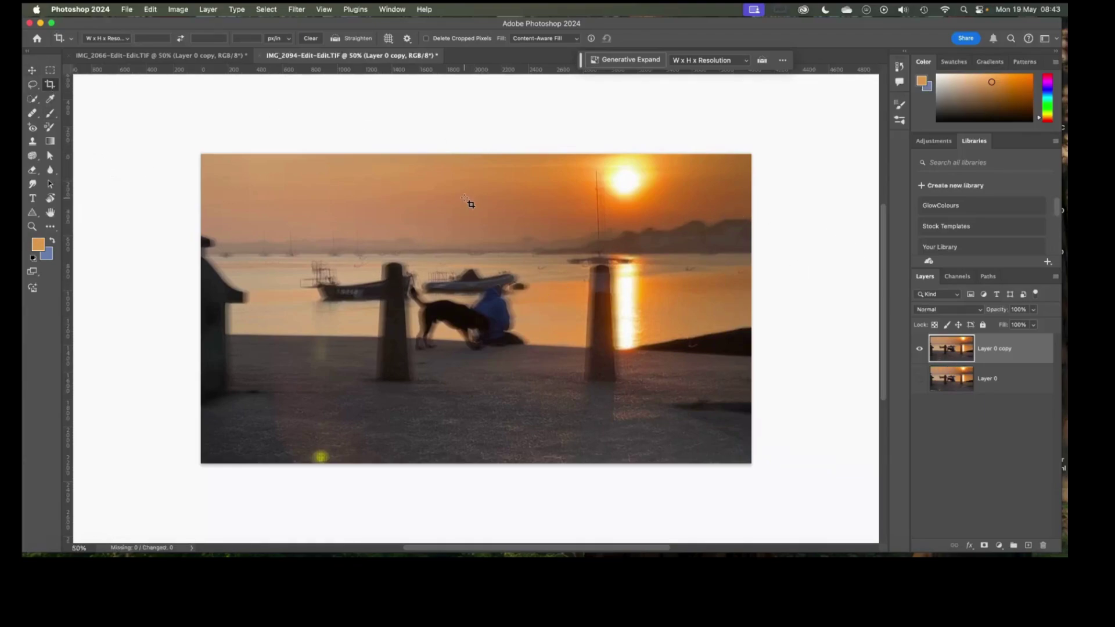
Extend the harbour image's canvas slightly above the sky with the Crop tool and Content-Aware Fill
{"action": "left_click", "coordinate": [465, 197]}
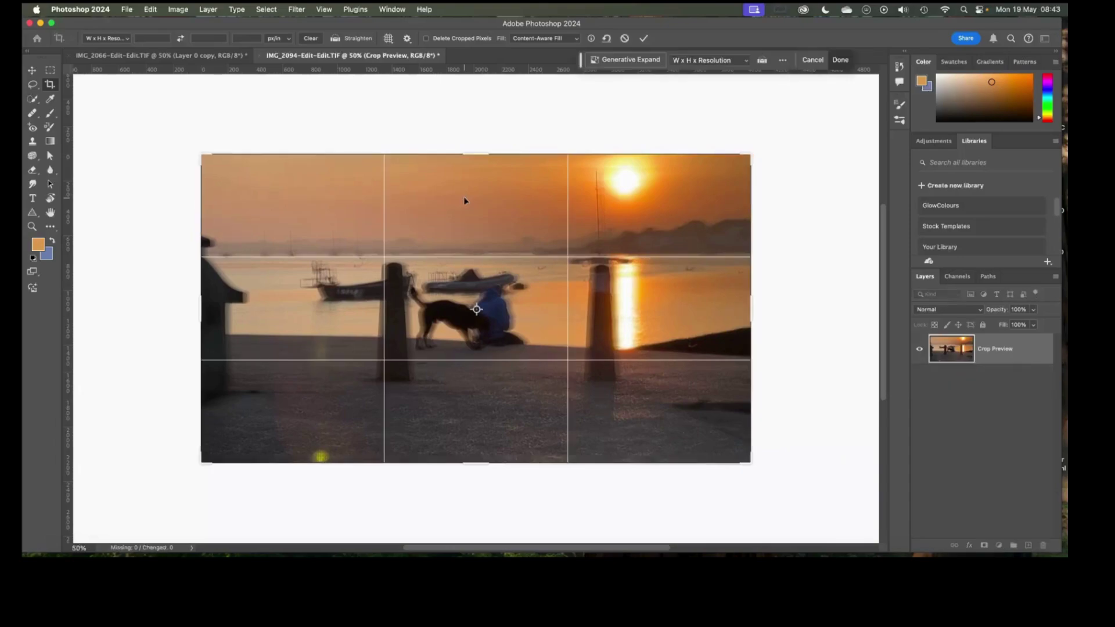
{"action": "left_click_drag", "start_coordinate": [477, 153], "coordinate": [478, 145]}
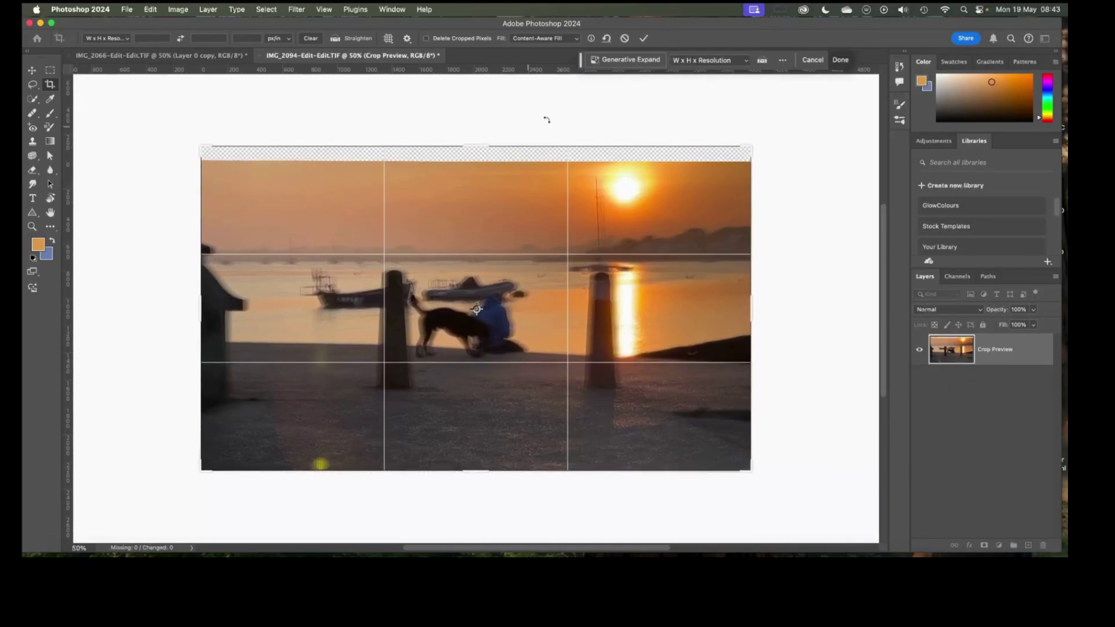
{"action": "left_click", "coordinate": [643, 38]}
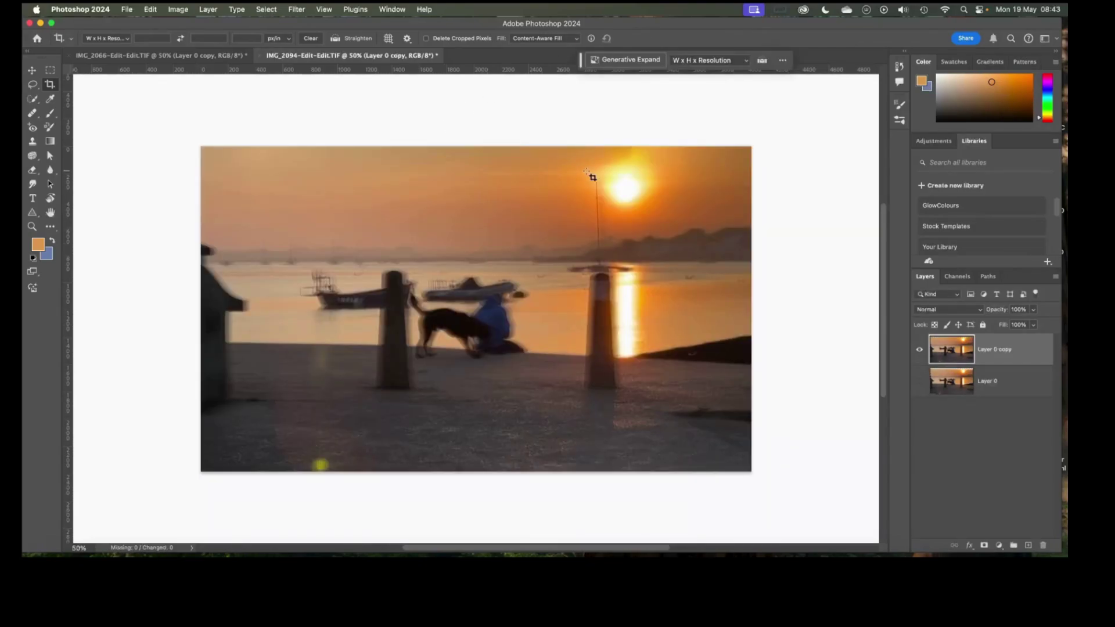
Lasso a thin strip around the horizontal seam above the sun and blend it away with Content-Aware Fill, clearing the selection
{"action": "key", "text": "super+equal"}
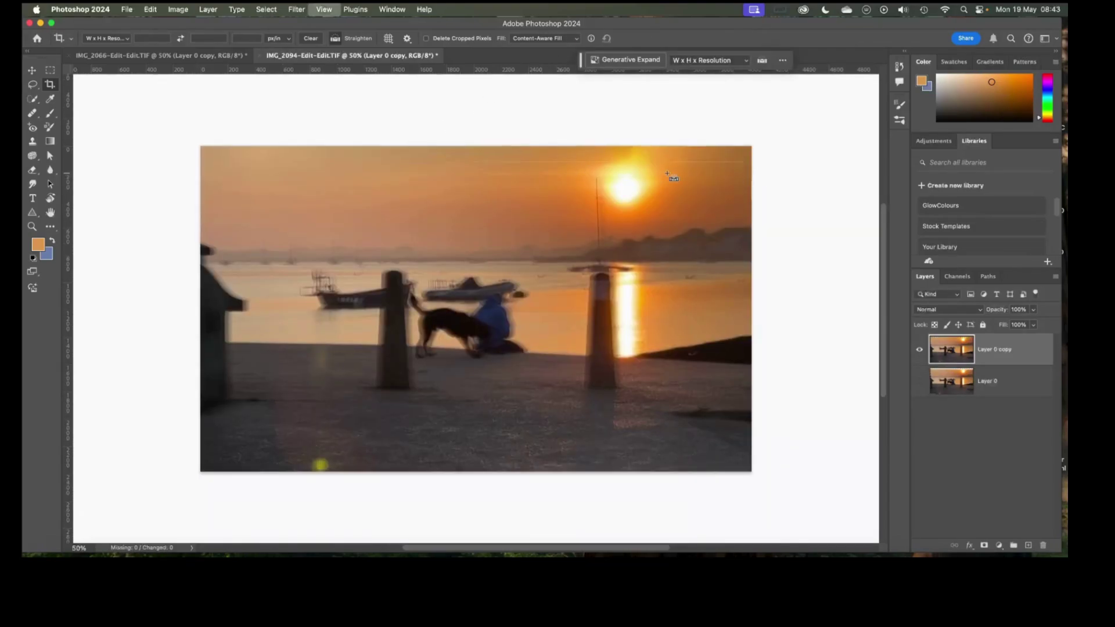
{"action": "scroll", "coordinate": [674, 176], "scroll_direction": "up", "scroll_amount": 3}
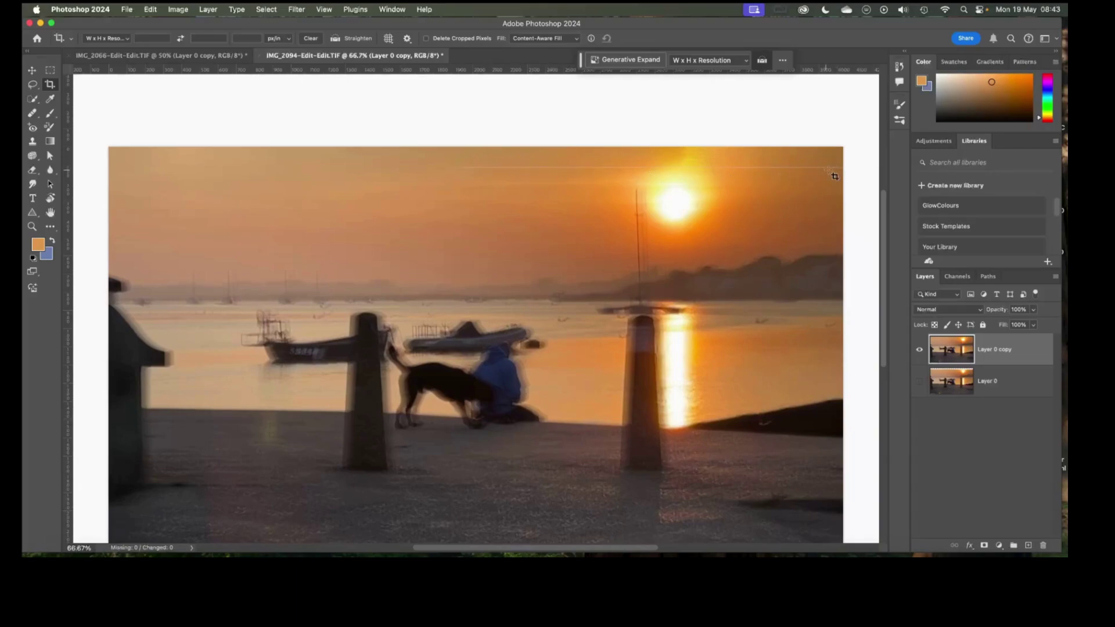
{"action": "left_click", "coordinate": [32, 85]}
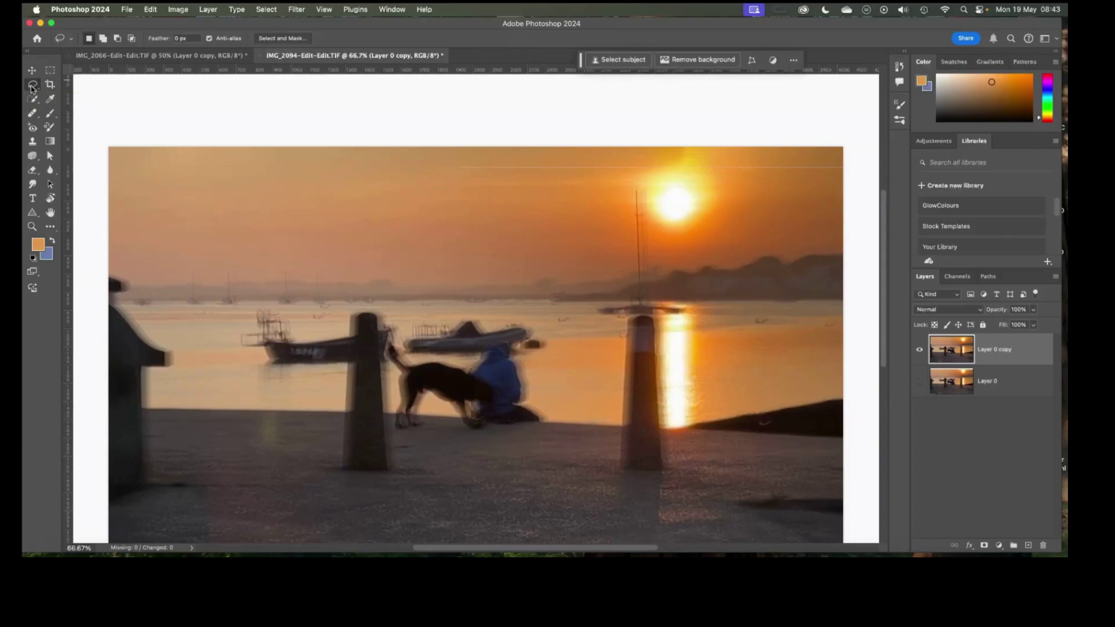
{"action": "mouse_move", "coordinate": [837, 165]}
{"action": "left_mouse_down"}
{"action": "mouse_move", "coordinate": [452, 173]}
{"action": "mouse_move", "coordinate": [830, 176]}
{"action": "mouse_move", "coordinate": [839, 166]}
{"action": "left_mouse_up"}
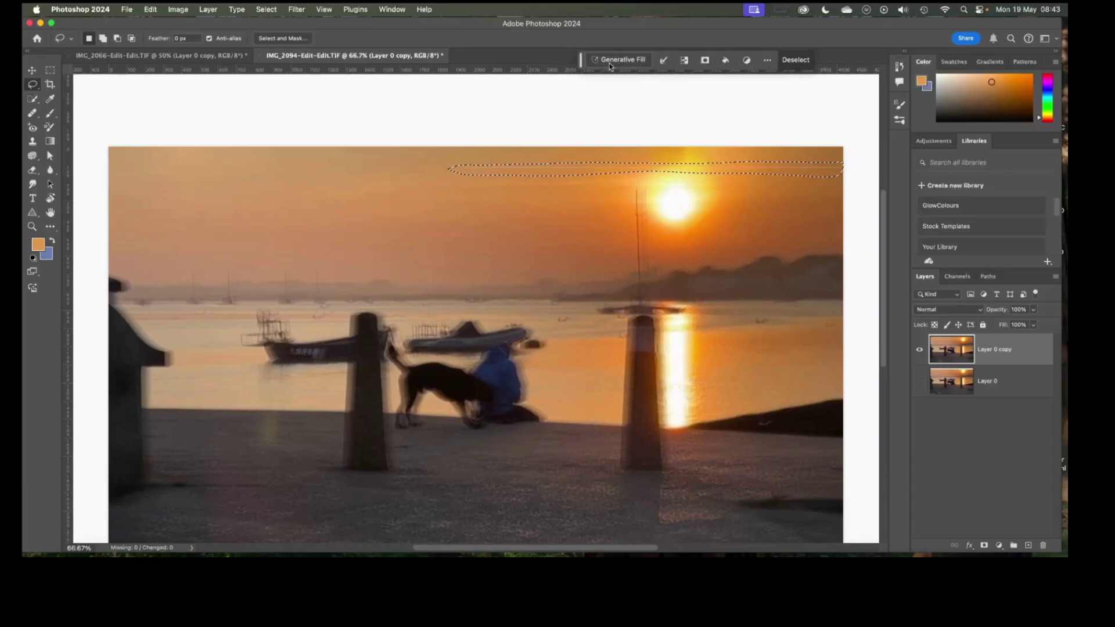
{"action": "left_click", "coordinate": [725, 61]}
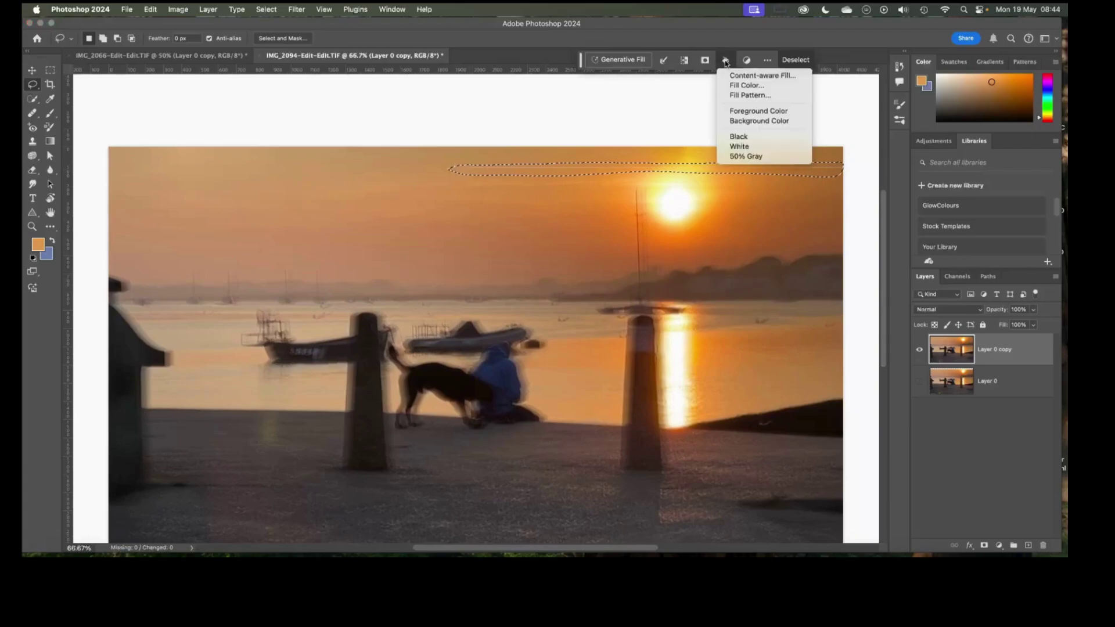
{"action": "left_click", "coordinate": [753, 76]}
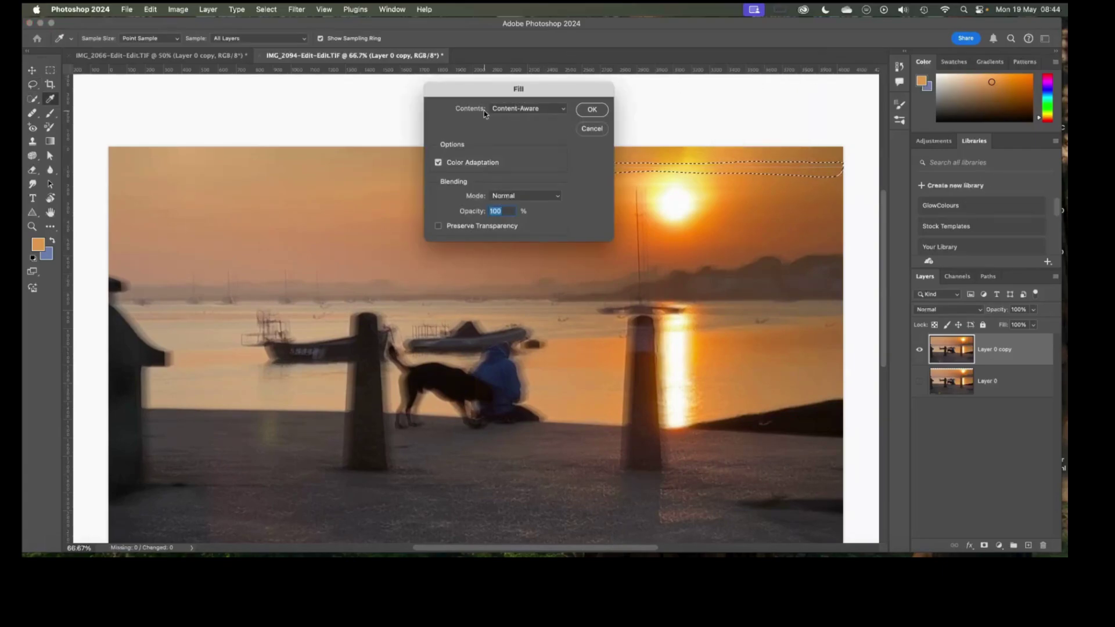
{"action": "left_click", "coordinate": [592, 111]}
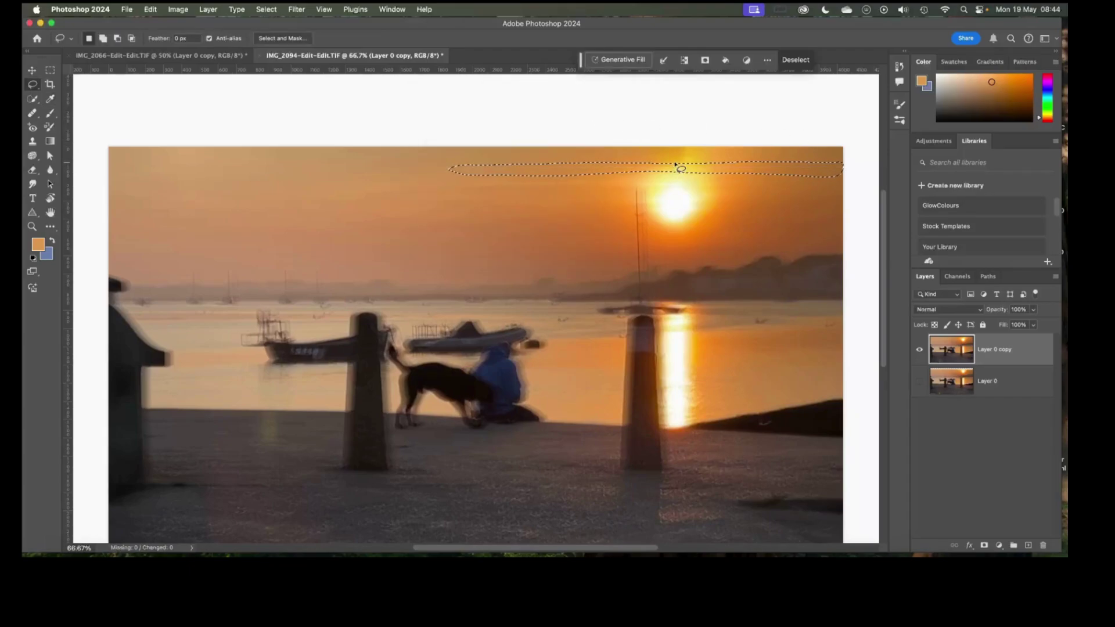
{"action": "key", "text": "super+d"}
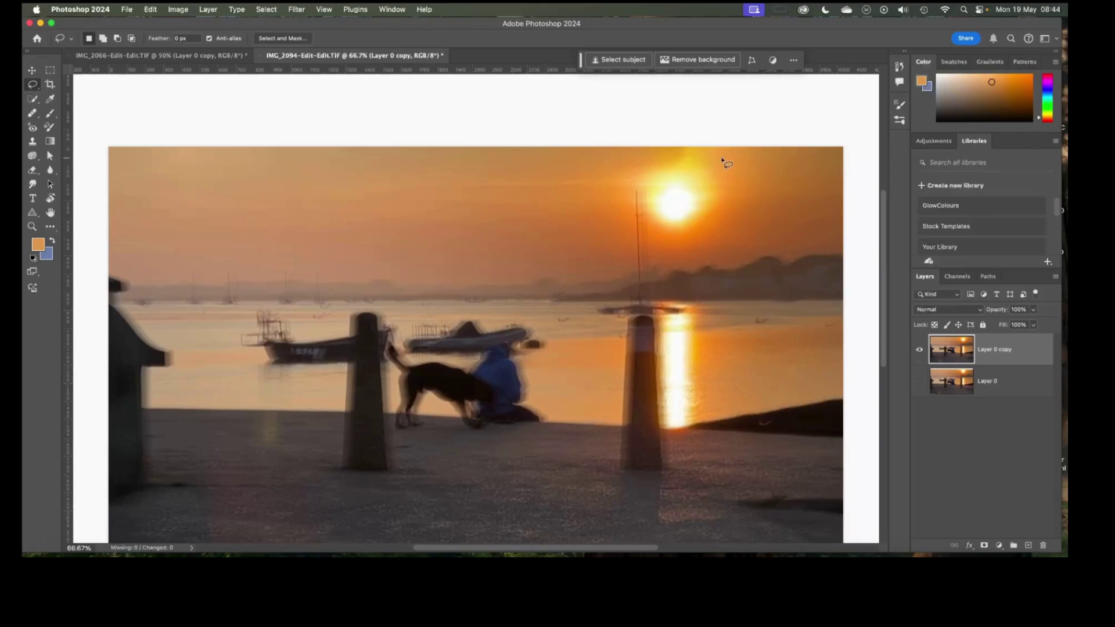
Select the bright yellow patch directly above the sun and replace it with Content-Aware Fill
{"action": "mouse_move", "coordinate": [724, 156]}
{"action": "left_mouse_down"}
{"action": "mouse_move", "coordinate": [662, 154]}
{"action": "mouse_move", "coordinate": [694, 173]}
{"action": "mouse_move", "coordinate": [730, 165]}
{"action": "left_mouse_up"}
{"action": "left_click", "coordinate": [727, 60]}
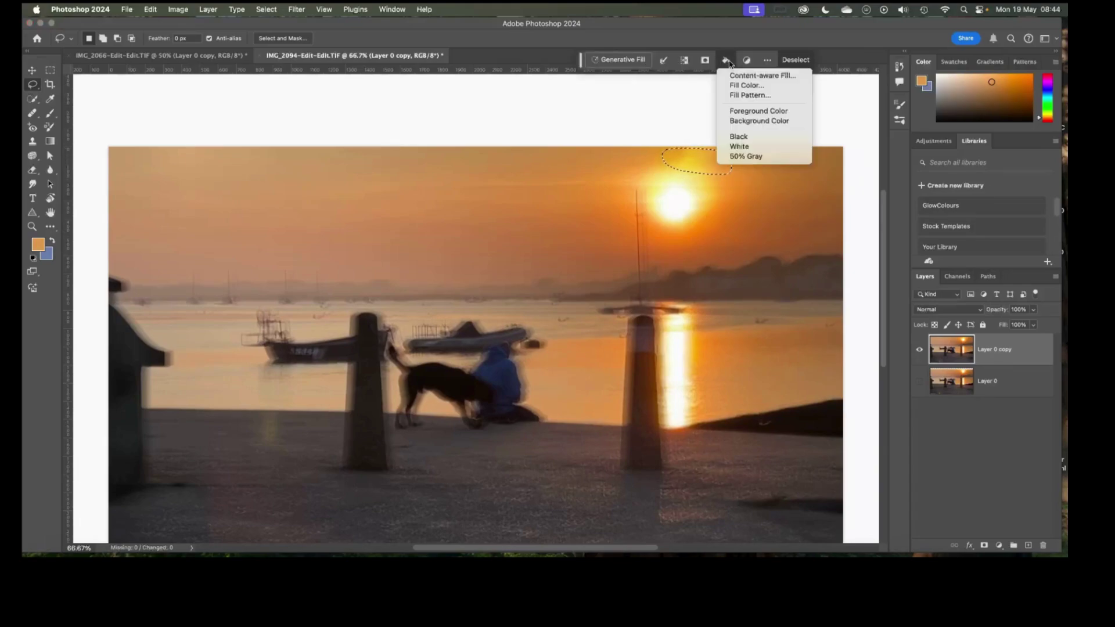
{"action": "left_click", "coordinate": [751, 76]}
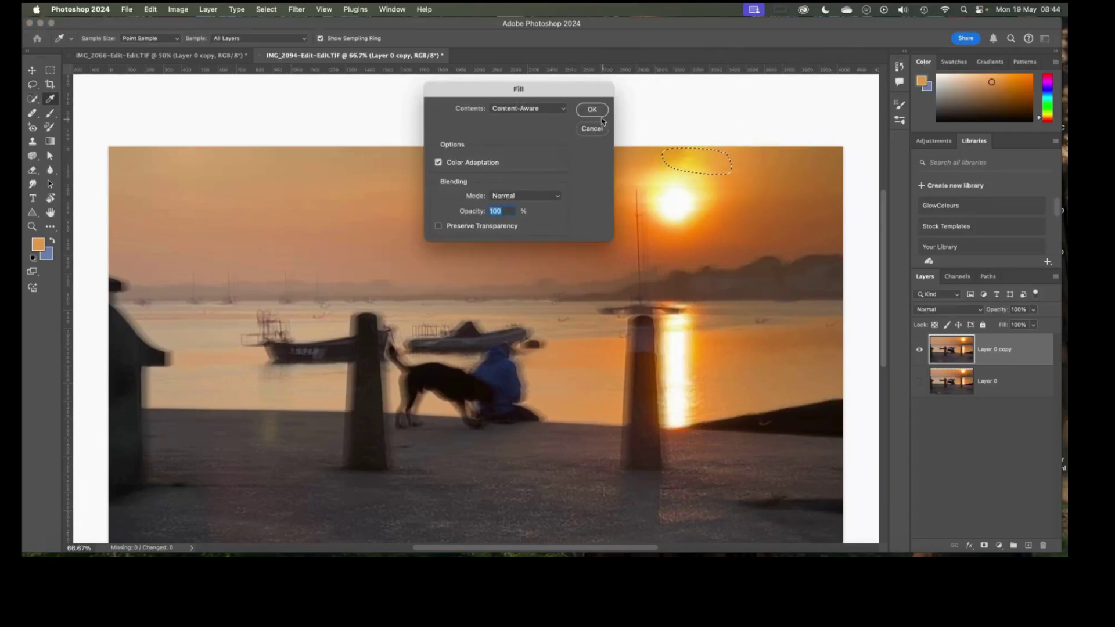
{"action": "left_click", "coordinate": [593, 110]}
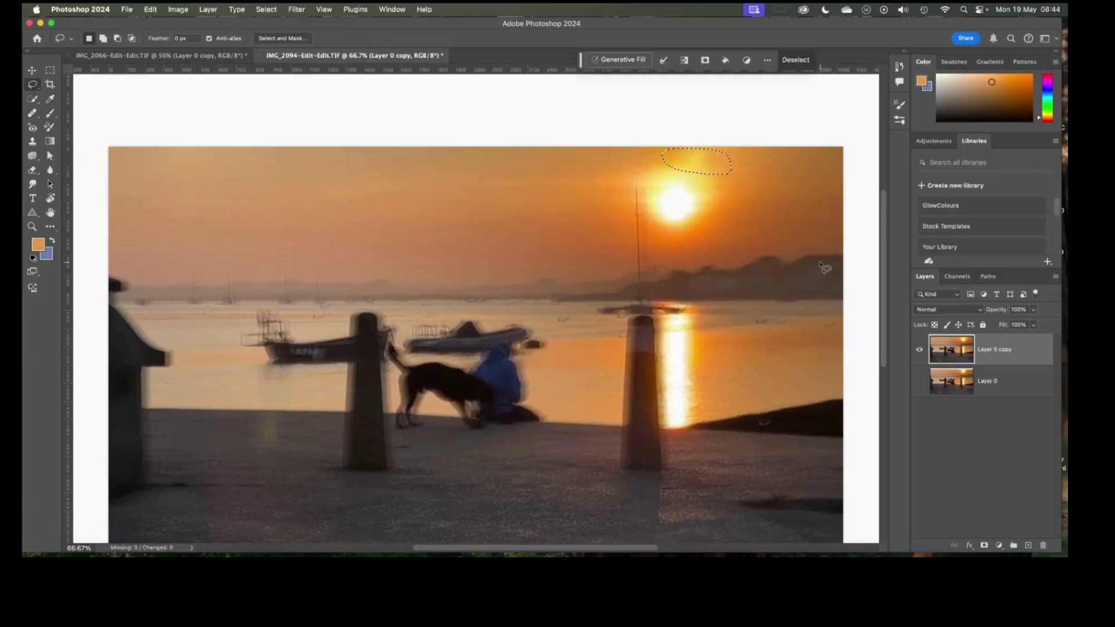
{"action": "left_click", "coordinate": [786, 234]}
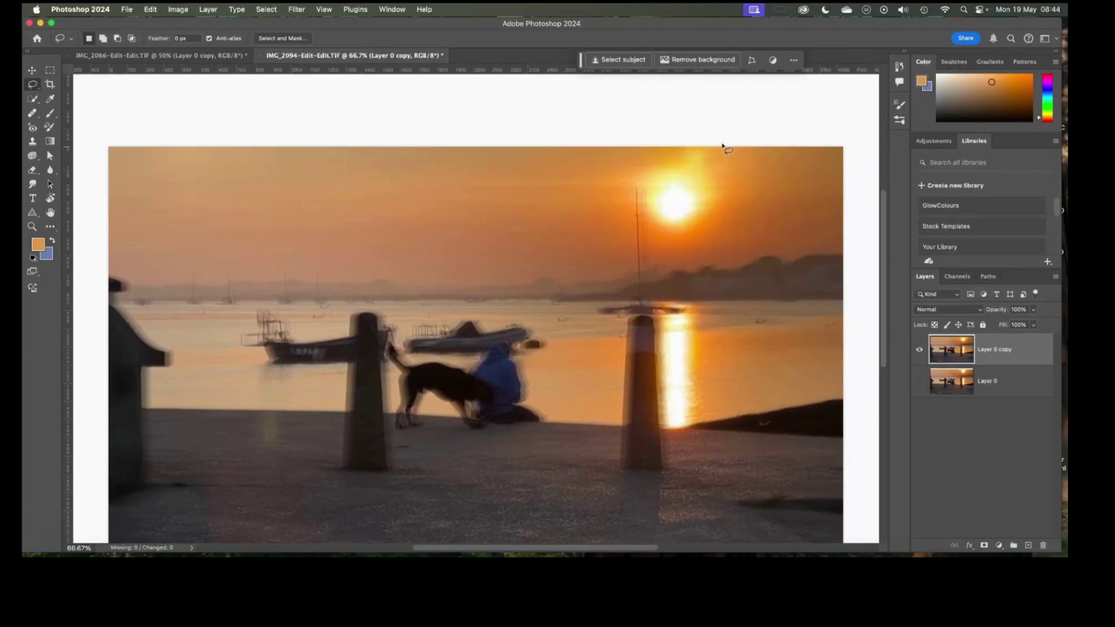
Select a smaller oval of the remaining yellow sky just above the sun and refill it with Content-Aware Fill
{"action": "mouse_move", "coordinate": [727, 158]}
{"action": "left_mouse_down"}
{"action": "mouse_move", "coordinate": [680, 153]}
{"action": "mouse_move", "coordinate": [731, 166]}
{"action": "left_mouse_up"}
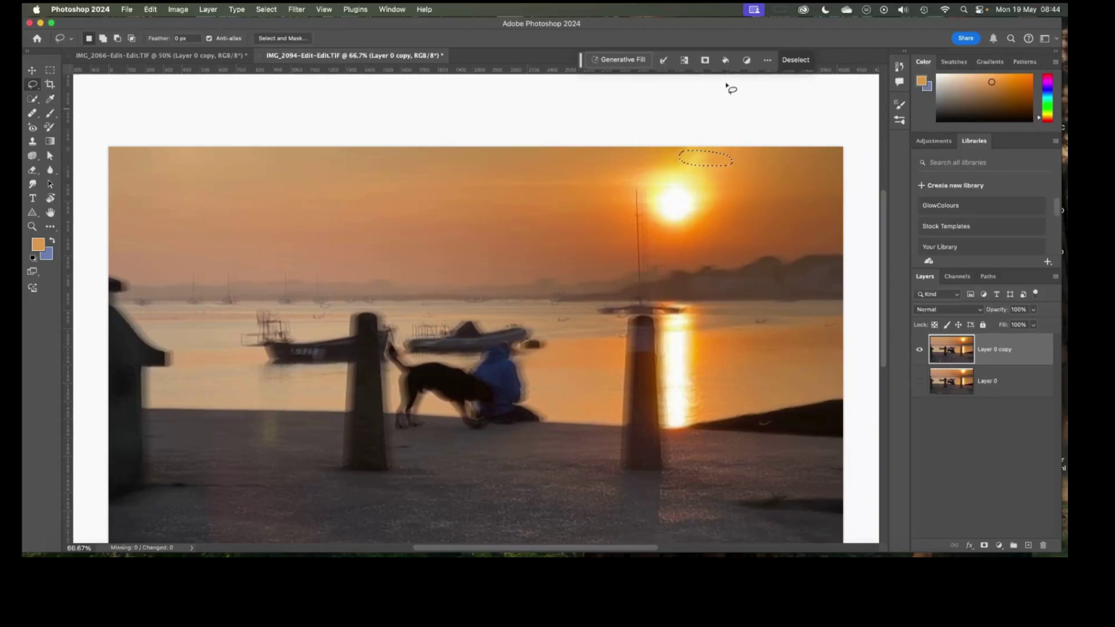
{"action": "left_click", "coordinate": [726, 60]}
{"action": "left_click", "coordinate": [736, 78]}
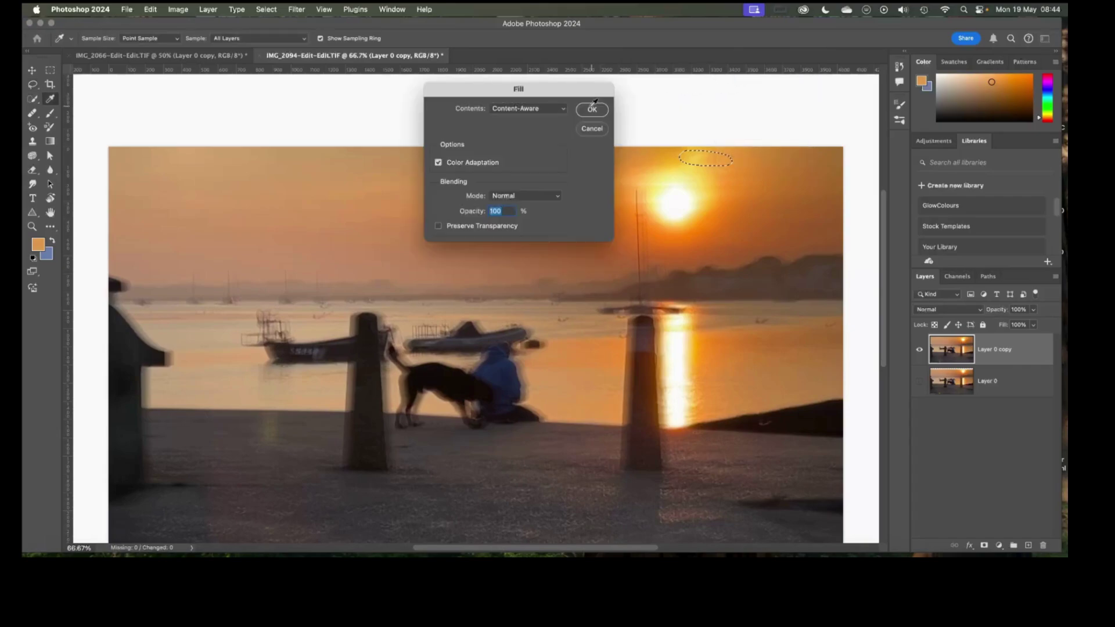
{"action": "left_click", "coordinate": [591, 112]}
{"action": "left_click", "coordinate": [765, 156]}
Apply Content-Aware Fill to another lassoed area between the sun and the photo's upper edge, leaving nothing selected
{"action": "mouse_move", "coordinate": [713, 152]}
{"action": "left_mouse_down"}
{"action": "mouse_move", "coordinate": [716, 175]}
{"action": "mouse_move", "coordinate": [714, 150]}
{"action": "left_mouse_up"}
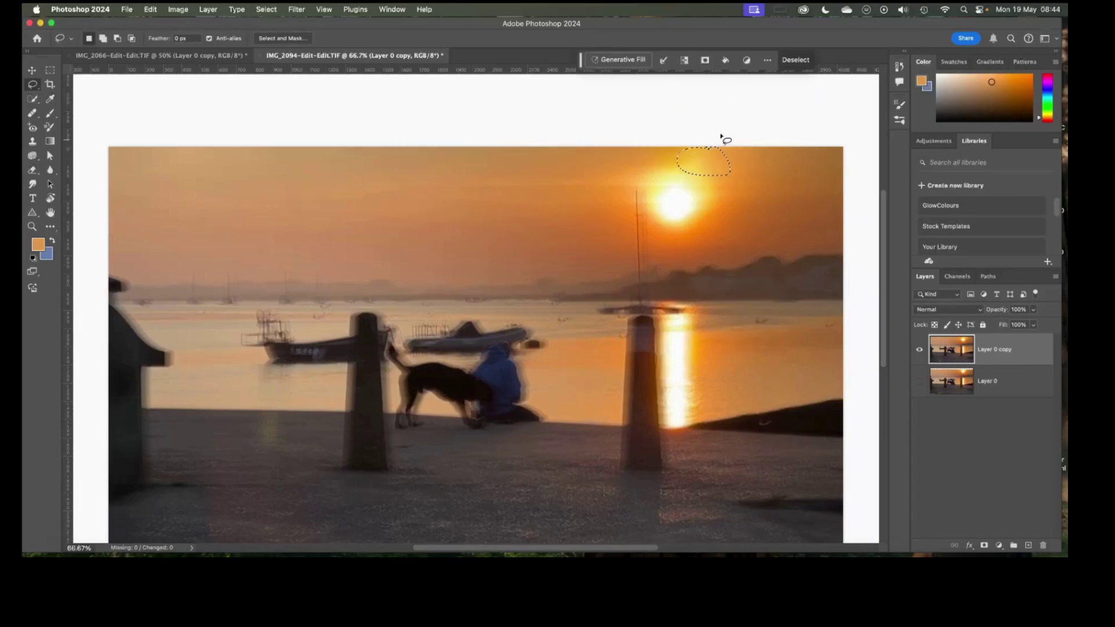
{"action": "left_click", "coordinate": [725, 60]}
{"action": "left_click", "coordinate": [731, 77]}
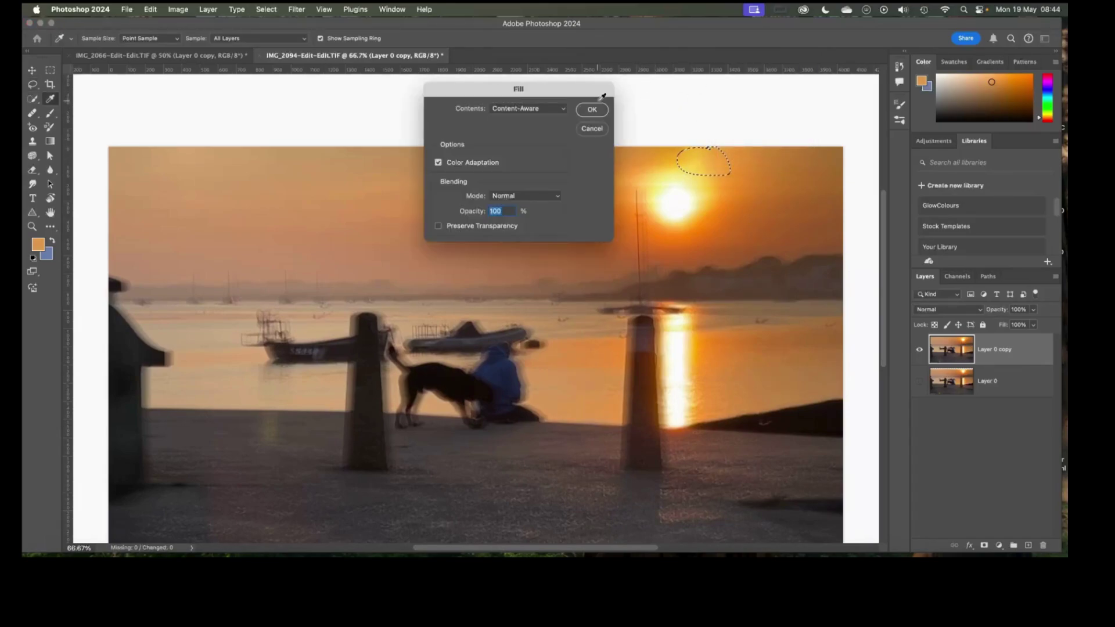
{"action": "left_click", "coordinate": [591, 110]}
{"action": "key", "text": "super+d"}
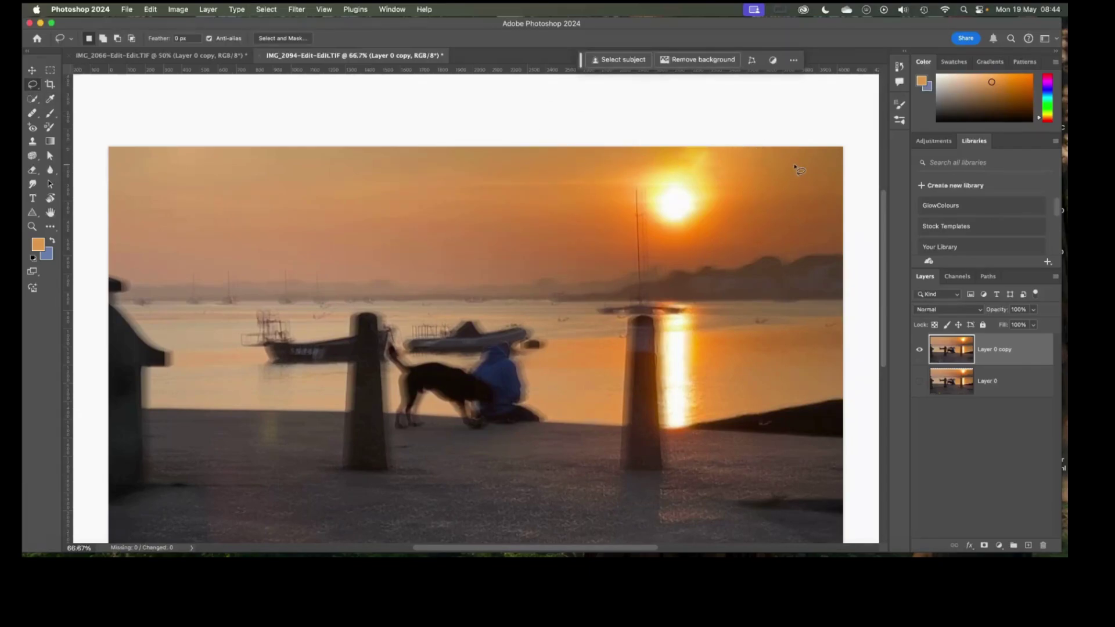
{"action": "key", "text": "super+z"}
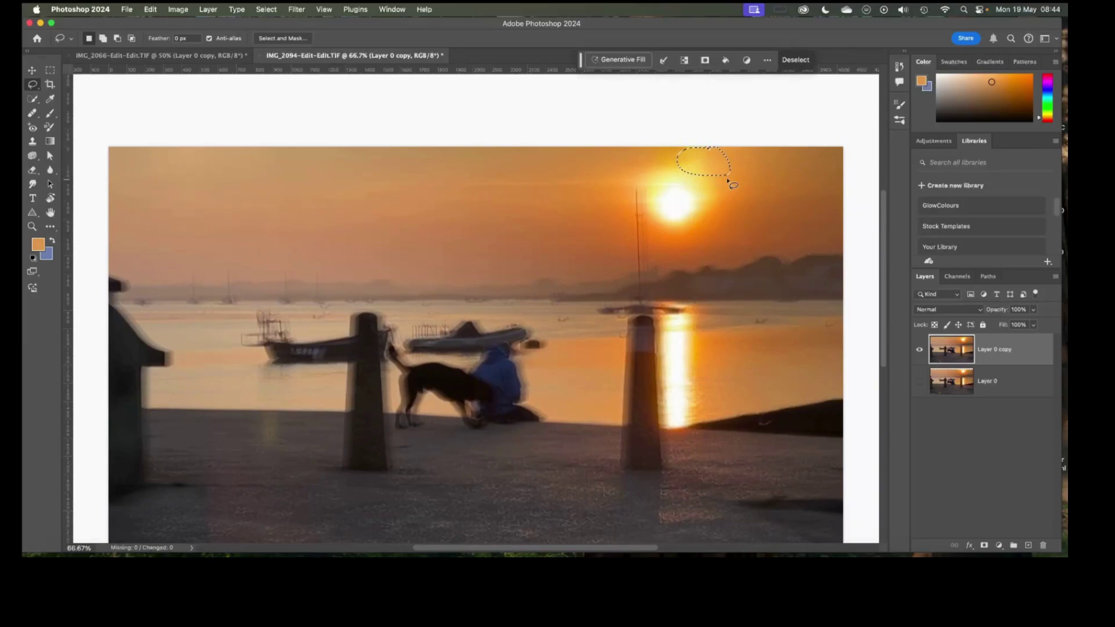
{"action": "key", "text": "super+d"}
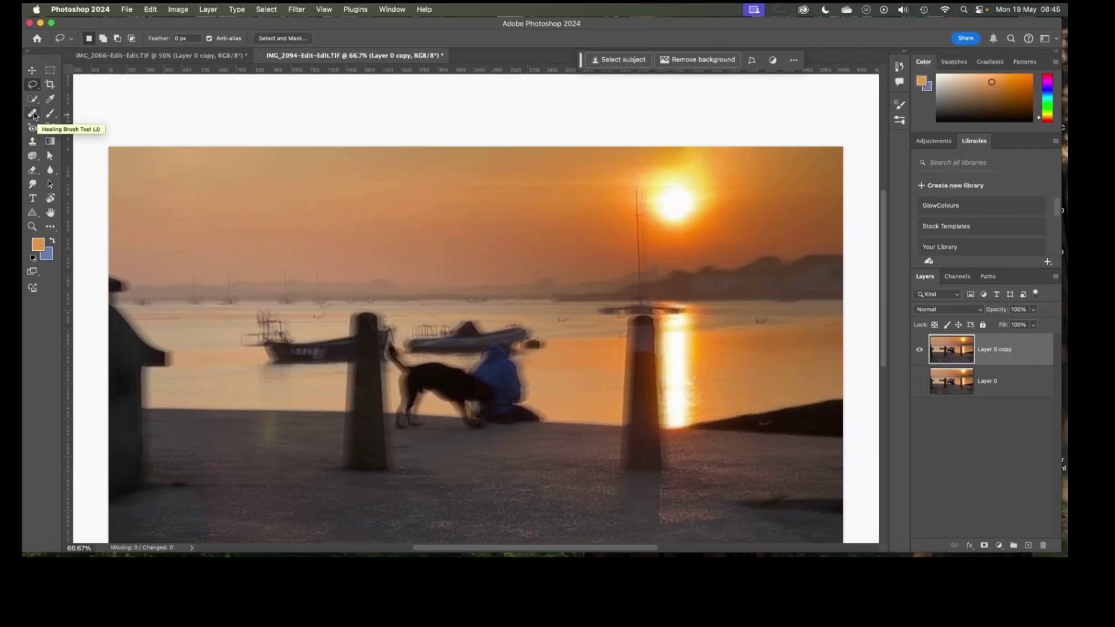
Try to cover the bright patch above the sun and the sun itself with sampled sky using the Healing Brush
{"action": "left_click_drag", "start_coordinate": [33, 114], "coordinate": [66, 129]}
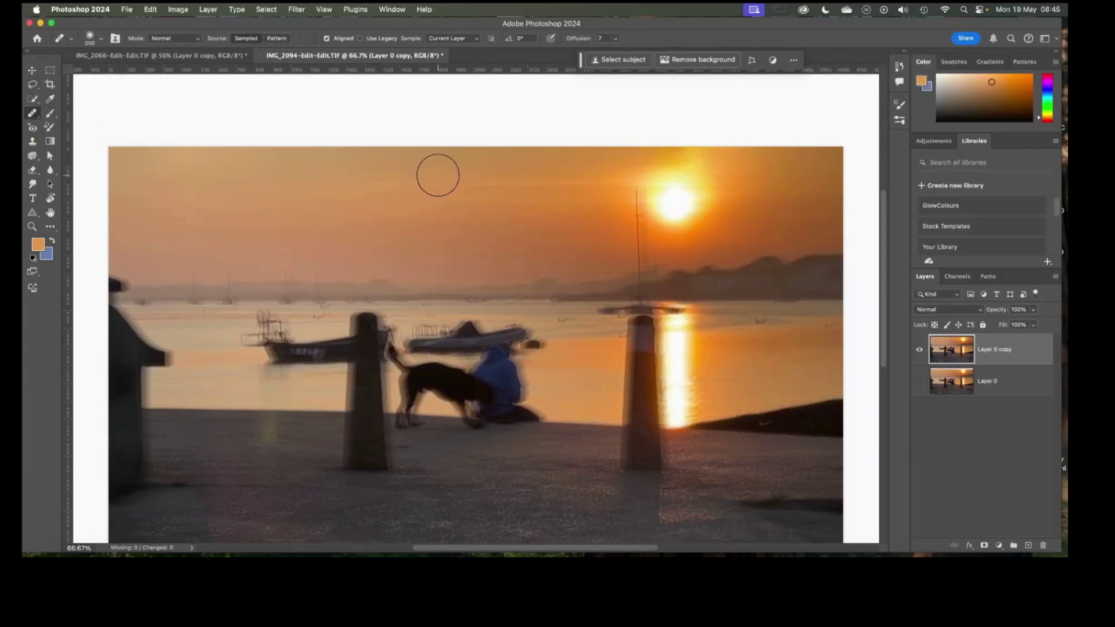
{"action": "key", "text": "alt"}
{"action": "left_click", "coordinate": [438, 175], "text": "alt"}
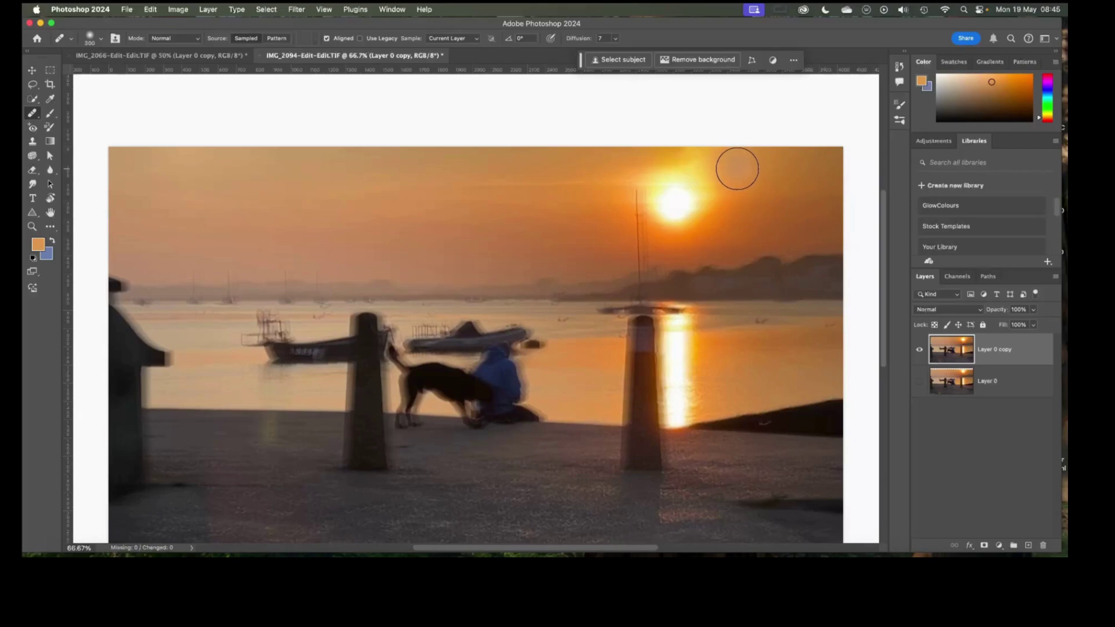
{"action": "left_click", "coordinate": [737, 169], "text": "alt"}
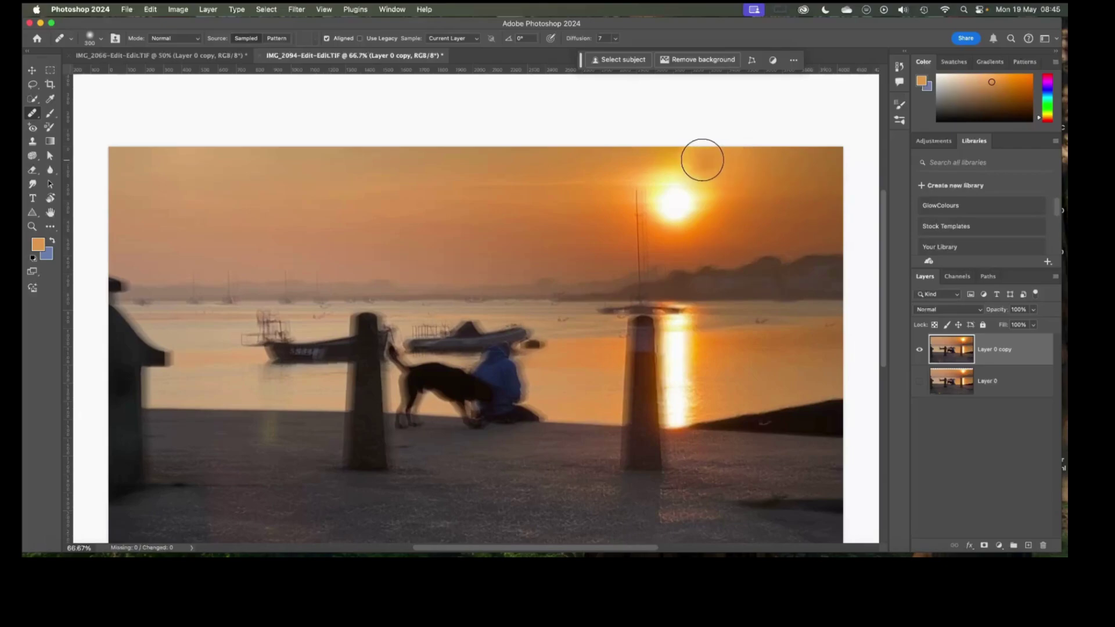
{"action": "left_click_drag", "start_coordinate": [691, 157], "coordinate": [668, 196]}
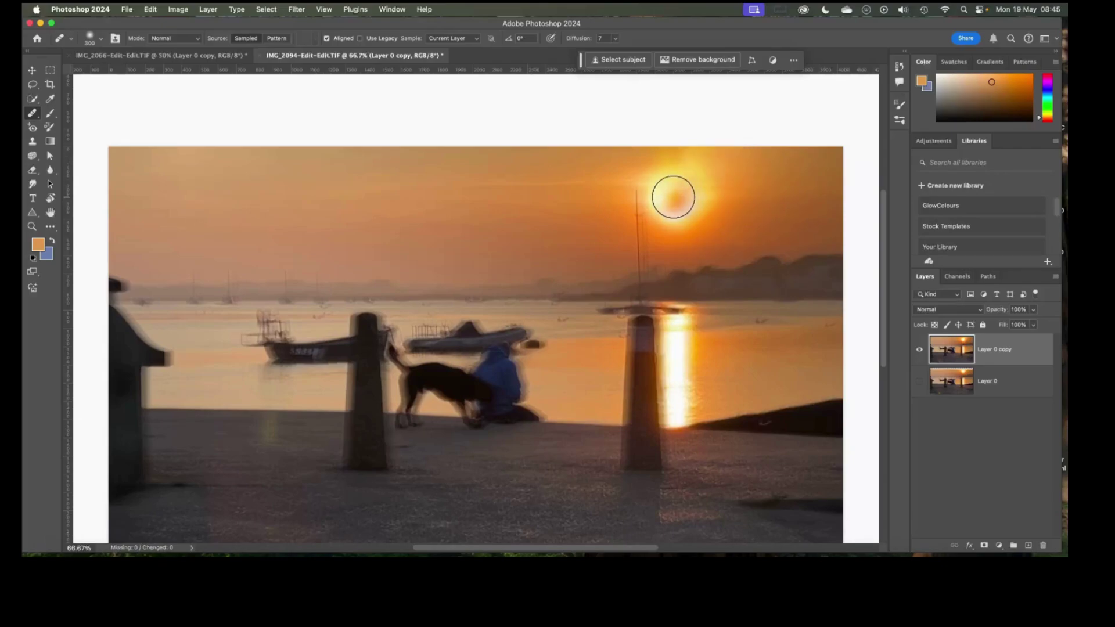
{"action": "left_click", "coordinate": [672, 199]}
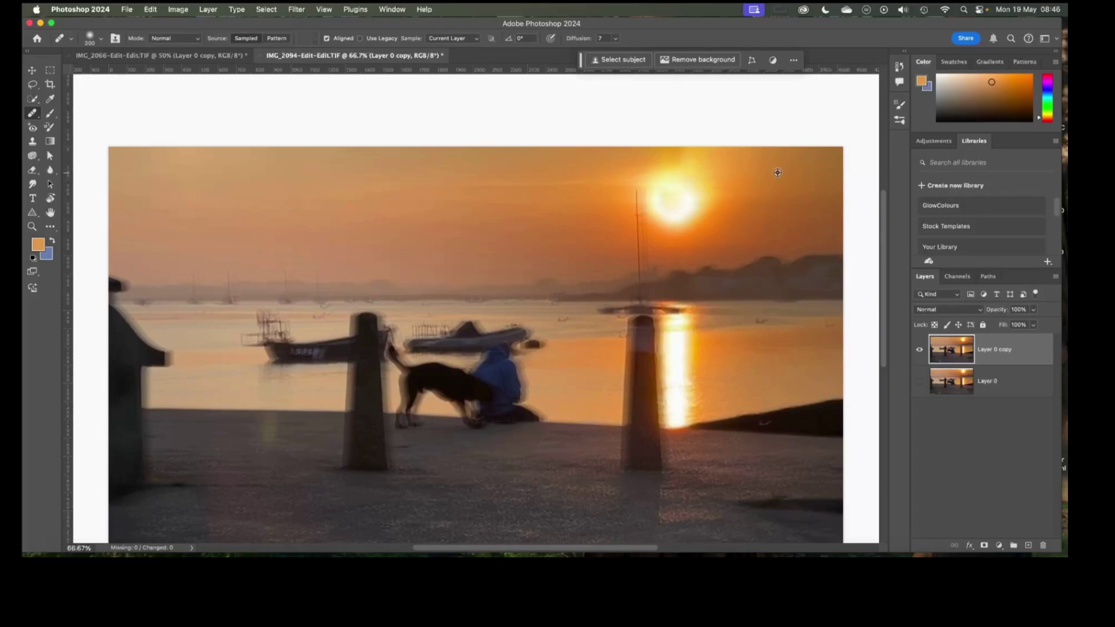
{"action": "left_click", "coordinate": [671, 199]}
{"action": "left_click", "coordinate": [671, 208]}
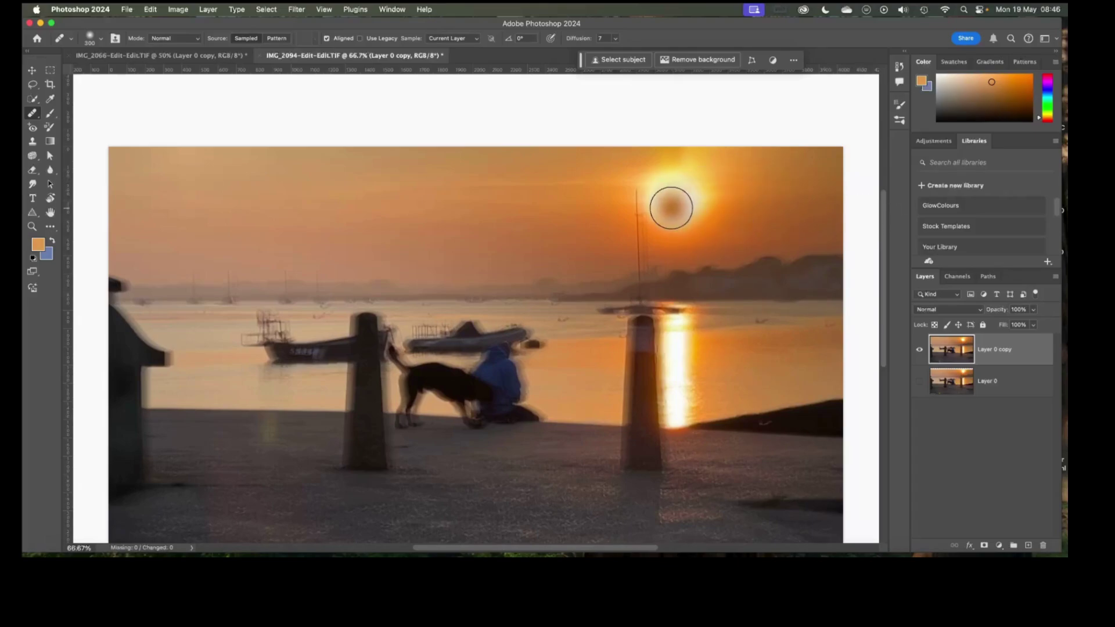
{"action": "left_click", "coordinate": [736, 208]}
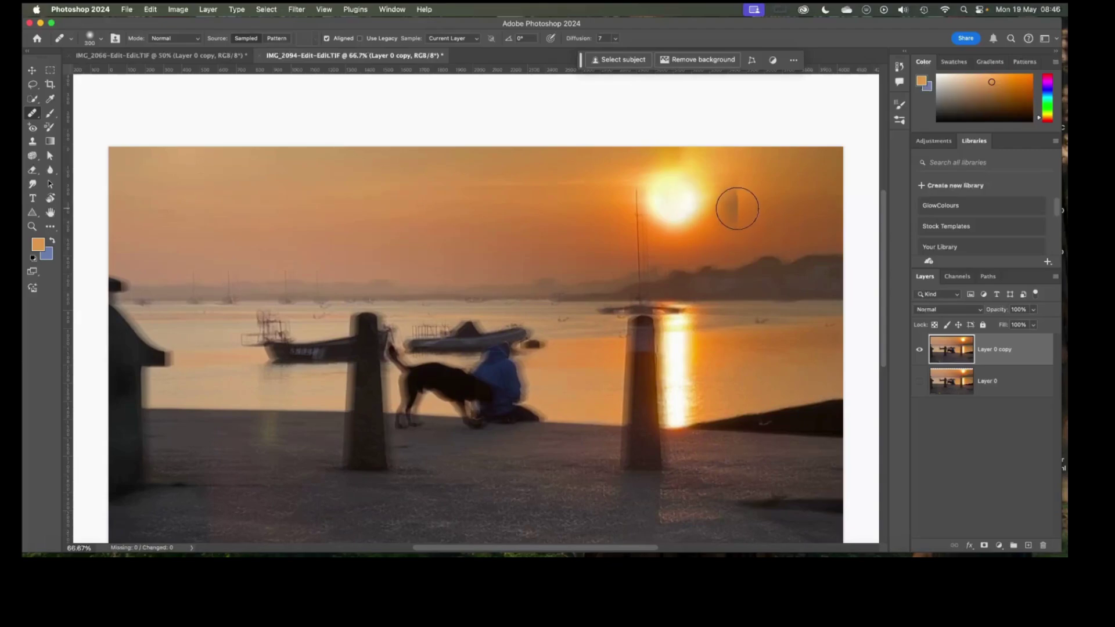
Try to clone clear sky over the sun with the Clone Stamp, and undo it along with the earlier healing strokes
{"action": "left_click", "coordinate": [32, 141]}
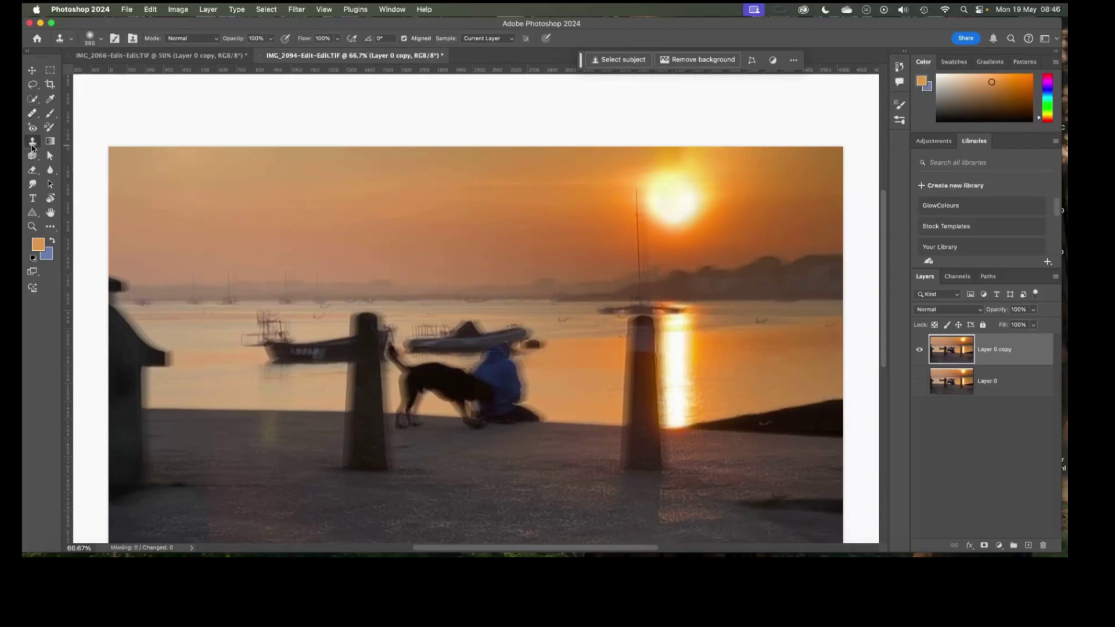
{"action": "left_click", "coordinate": [413, 190], "text": "alt"}
{"action": "left_click", "coordinate": [673, 199]}
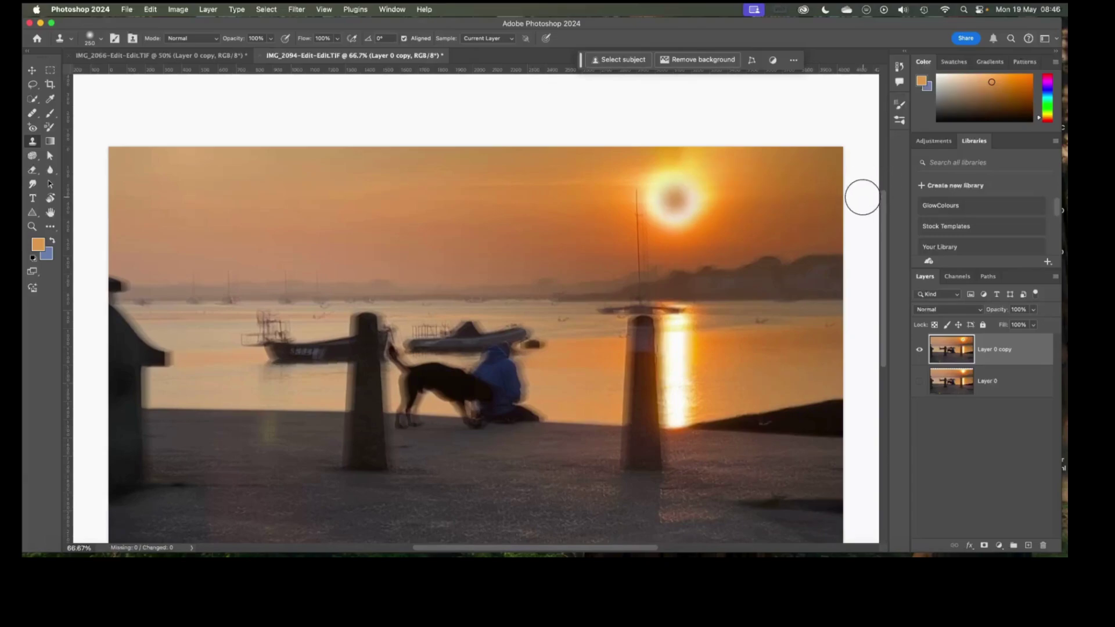
{"action": "key", "text": "super+z"}
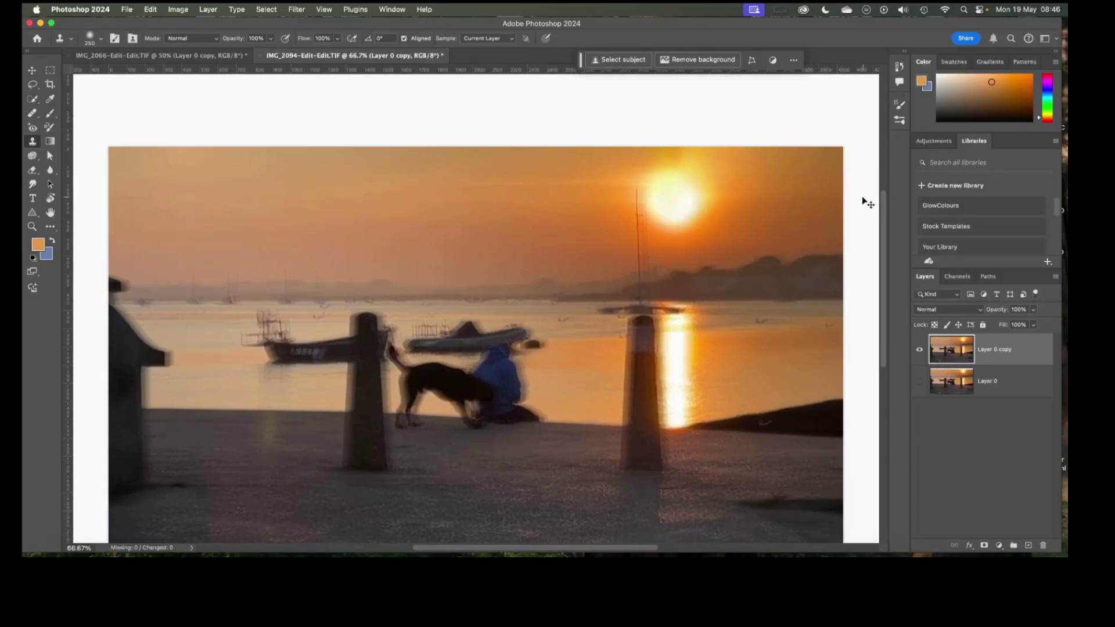
{"action": "key", "text": "super+z"}
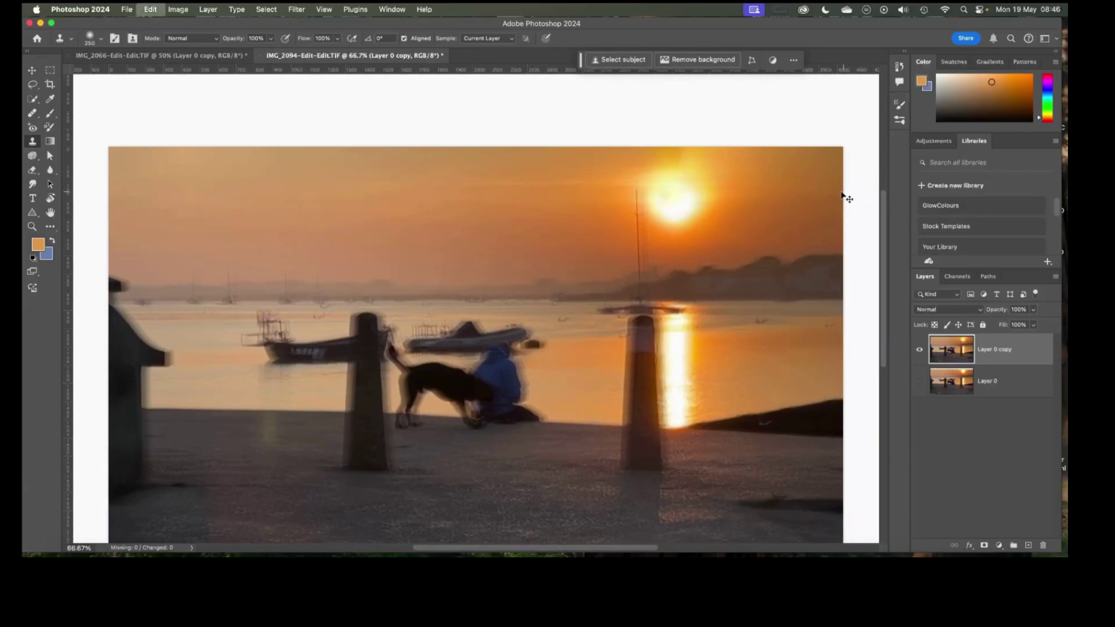
Retouch the uneven glow above the sun with the Healing Brush, sampling sky to the right of it and undoing an unwanted stroke
{"action": "left_click", "coordinate": [33, 113]}
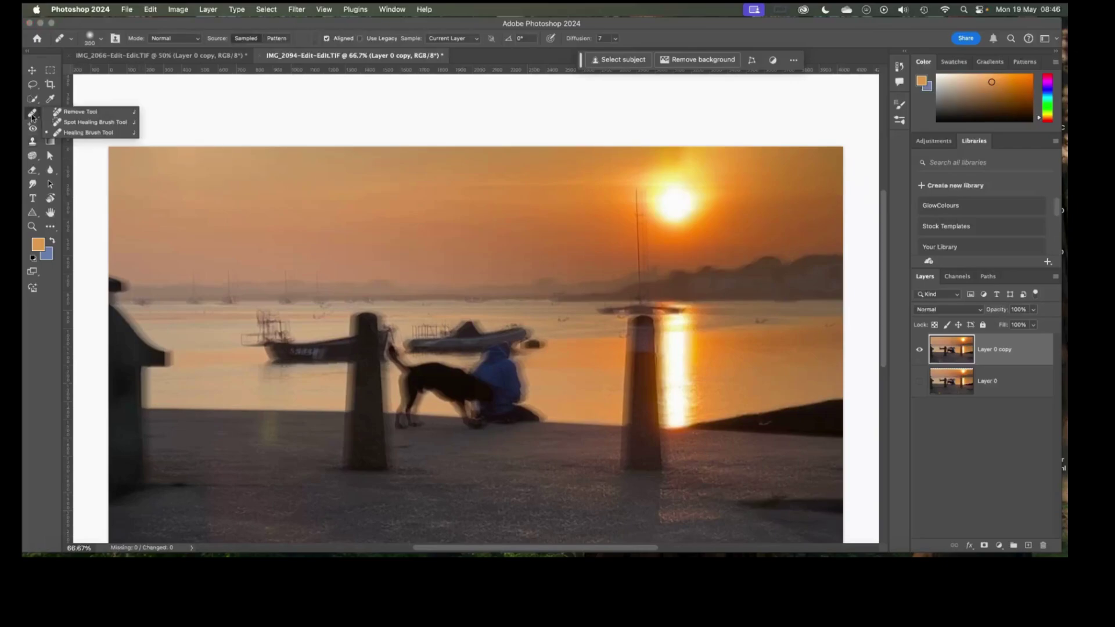
{"action": "left_click", "coordinate": [75, 119]}
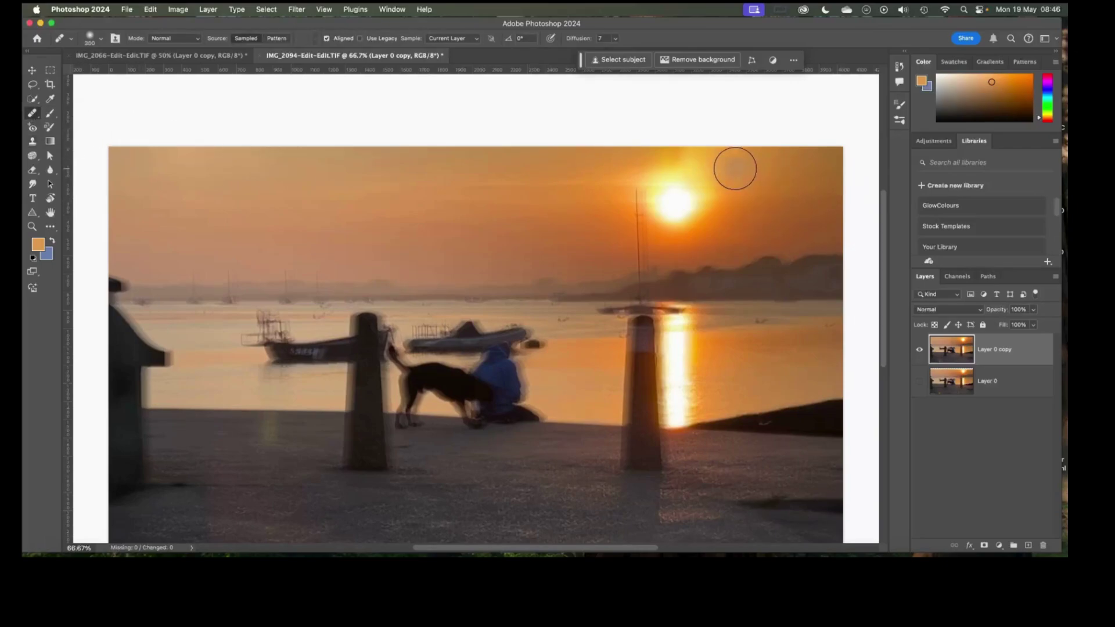
{"action": "left_click", "coordinate": [730, 169], "text": "alt"}
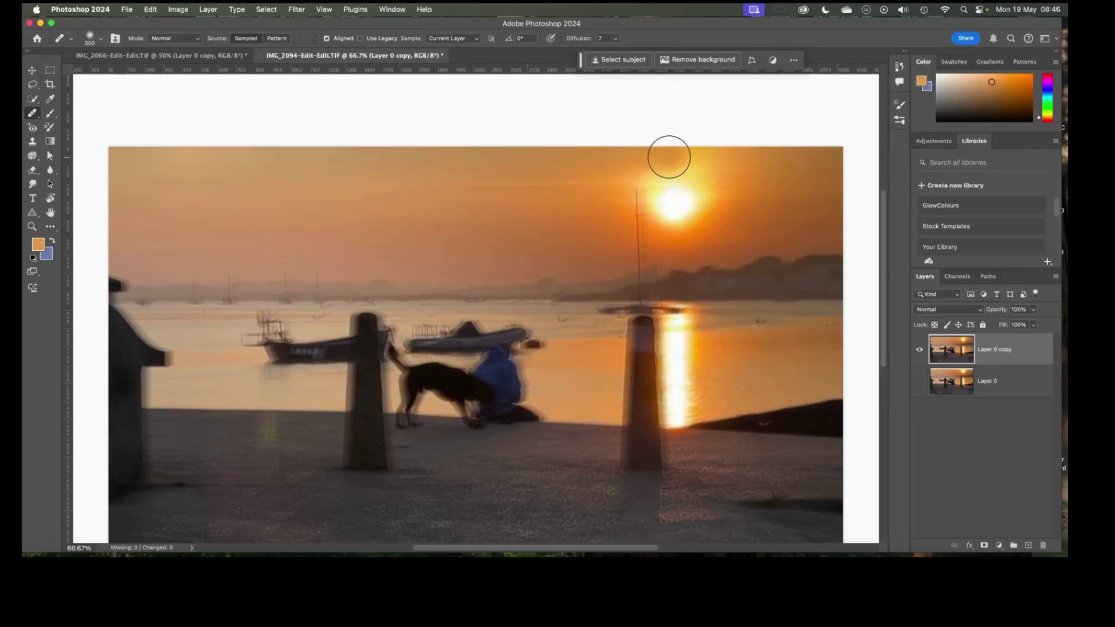
{"action": "left_click", "coordinate": [681, 158]}
{"action": "left_click", "coordinate": [730, 163], "text": "alt"}
{"action": "left_click", "coordinate": [674, 187]}
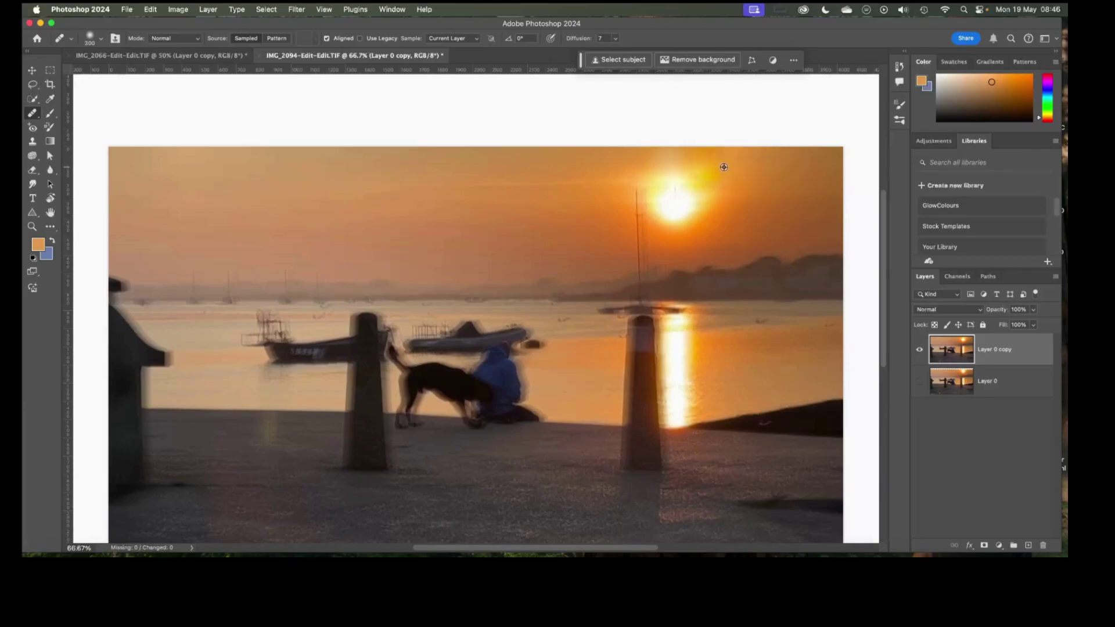
{"action": "left_click", "coordinate": [705, 168]}
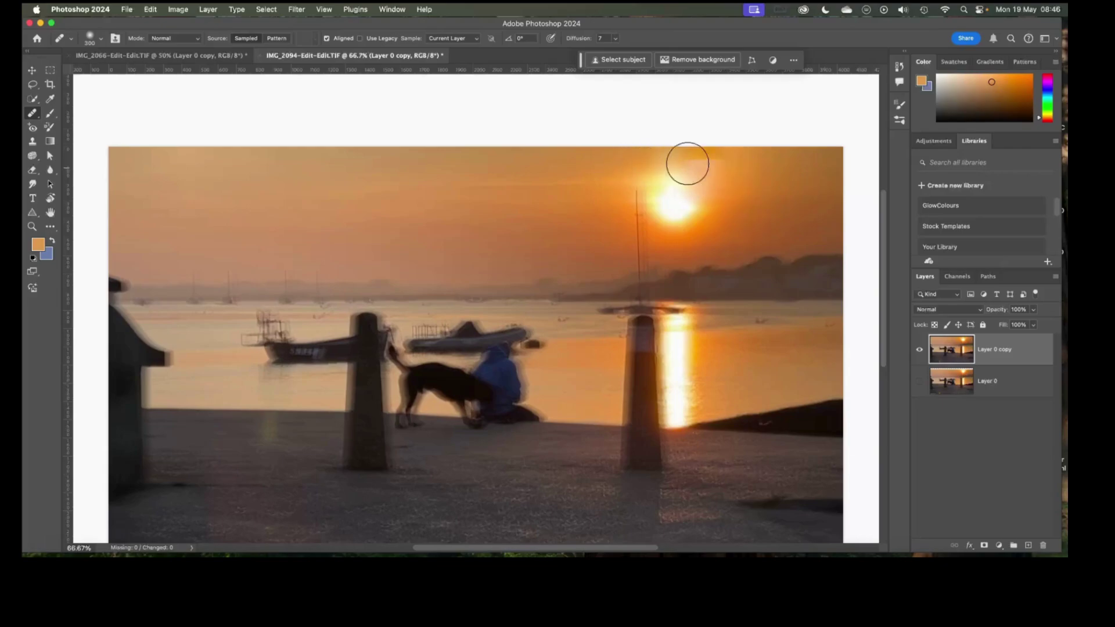
{"action": "key", "text": "super+z"}
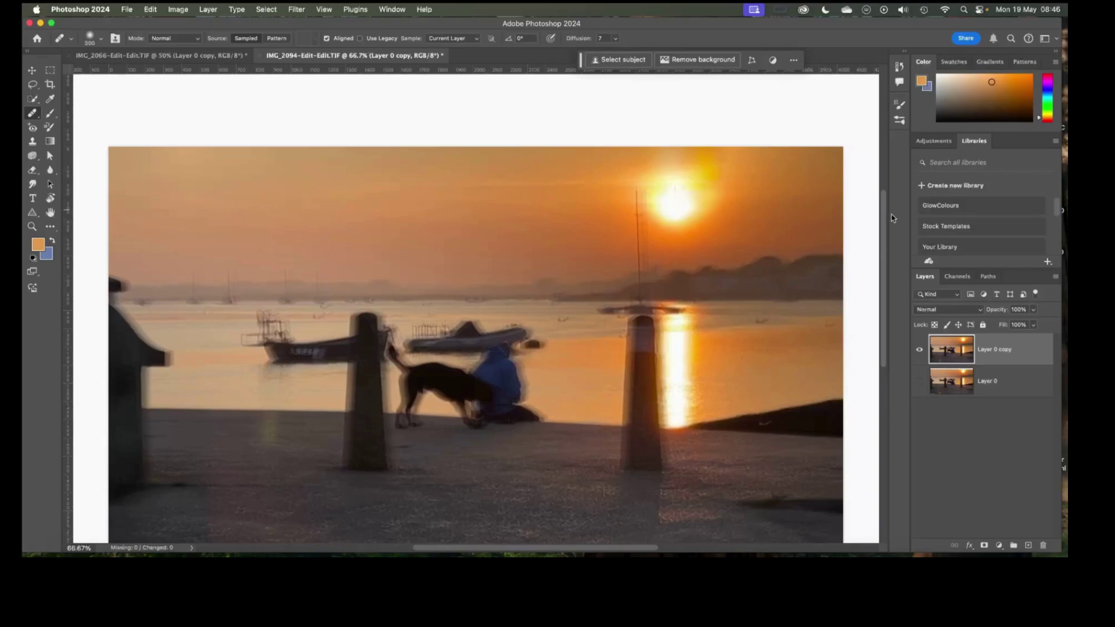
{"action": "left_click", "coordinate": [735, 194]}
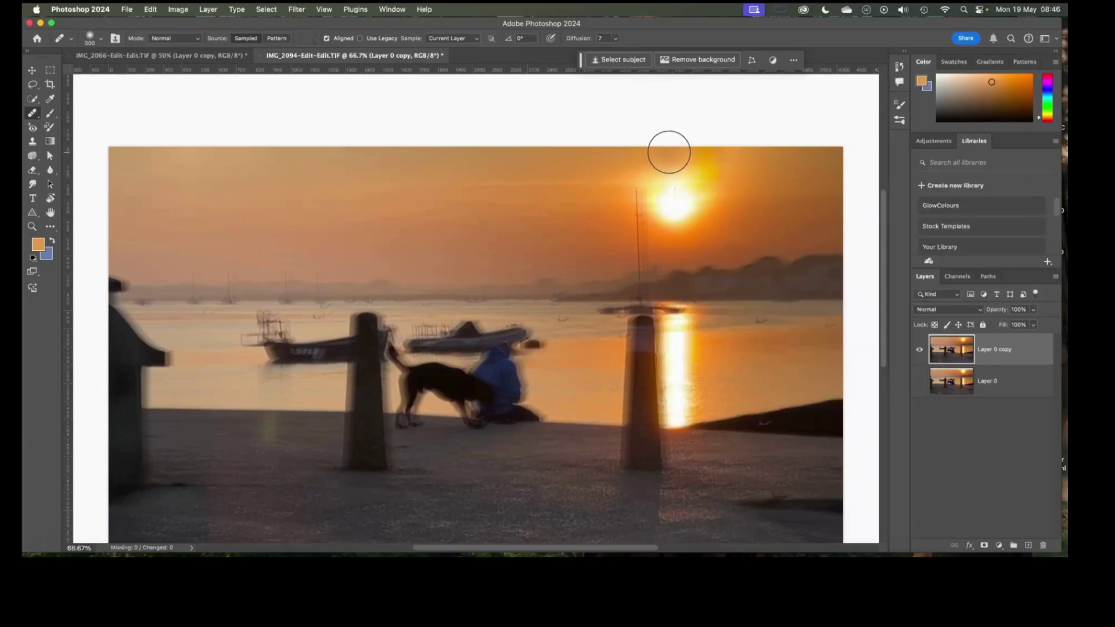
{"action": "left_click", "coordinate": [763, 162]}
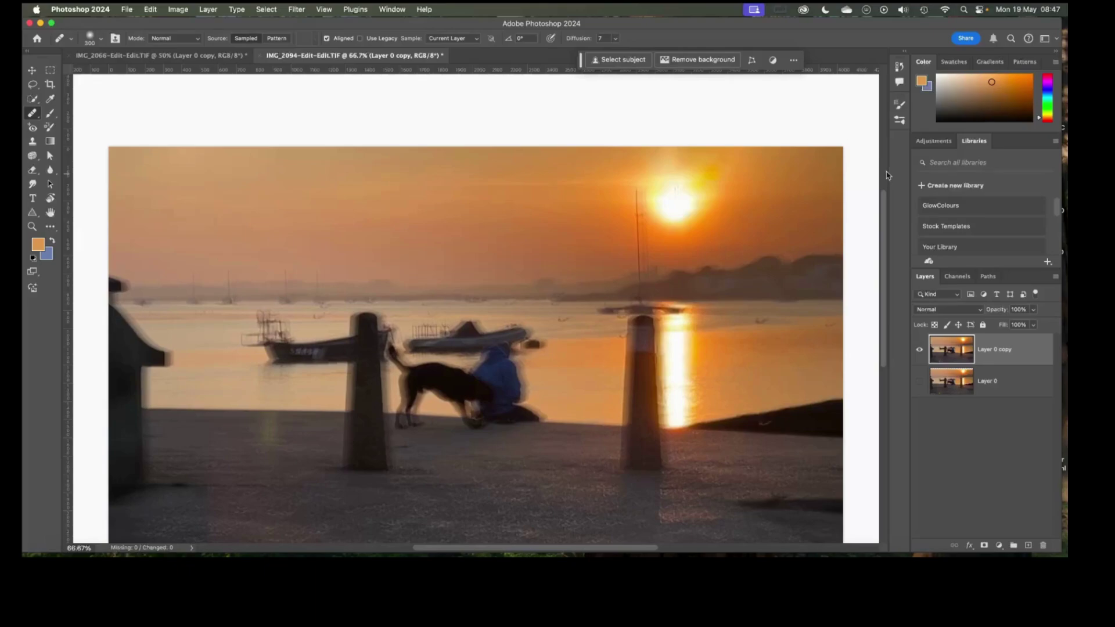
View the pier image IMG_2066-Edit-Edit.TIF for comparison and return to the harbour image
{"action": "left_click", "coordinate": [190, 55]}
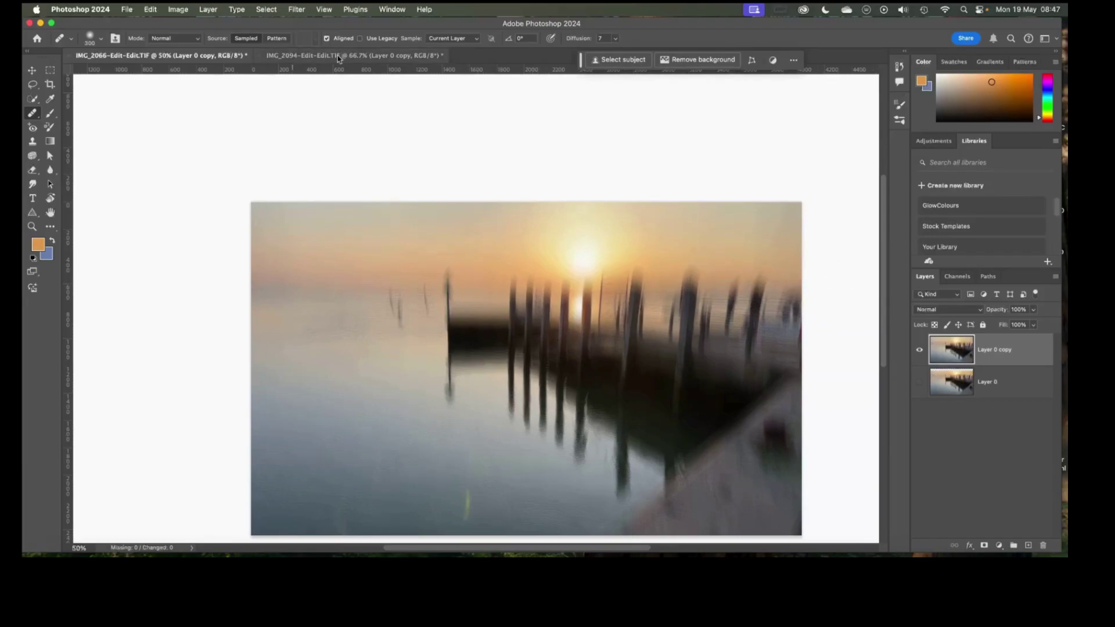
{"action": "left_click", "coordinate": [354, 55]}
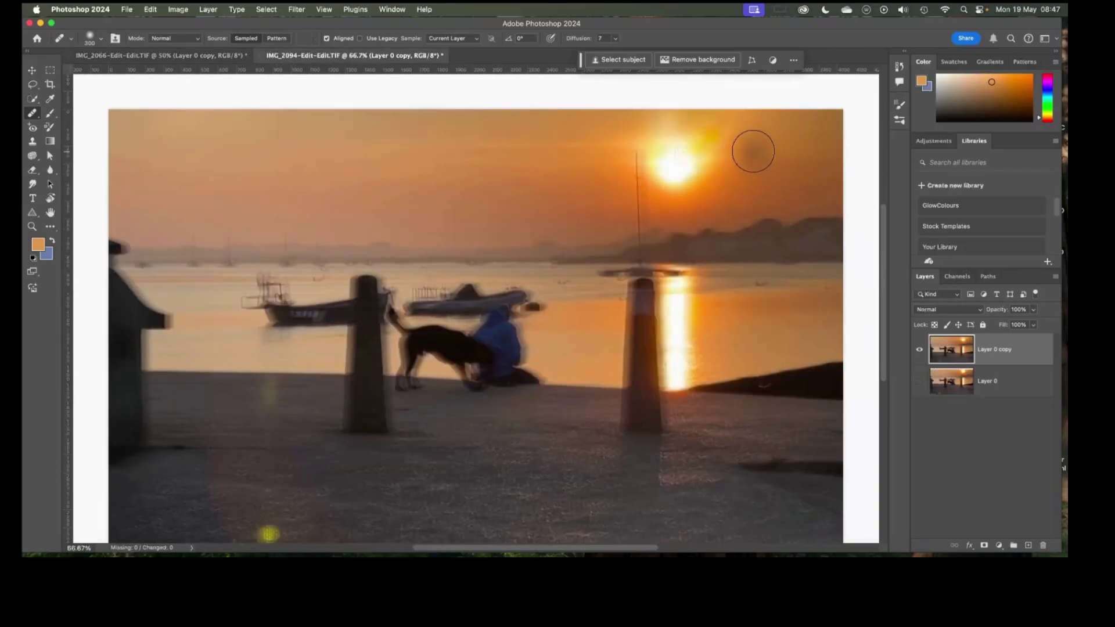